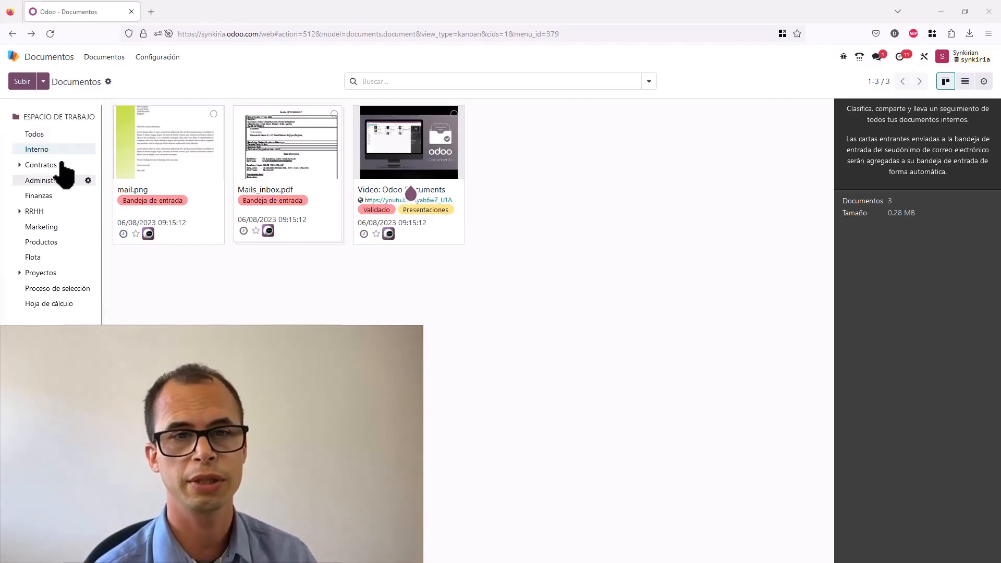
- Browse the existing employee sub-workspaces under Contratos to review their documents
click(22, 166)
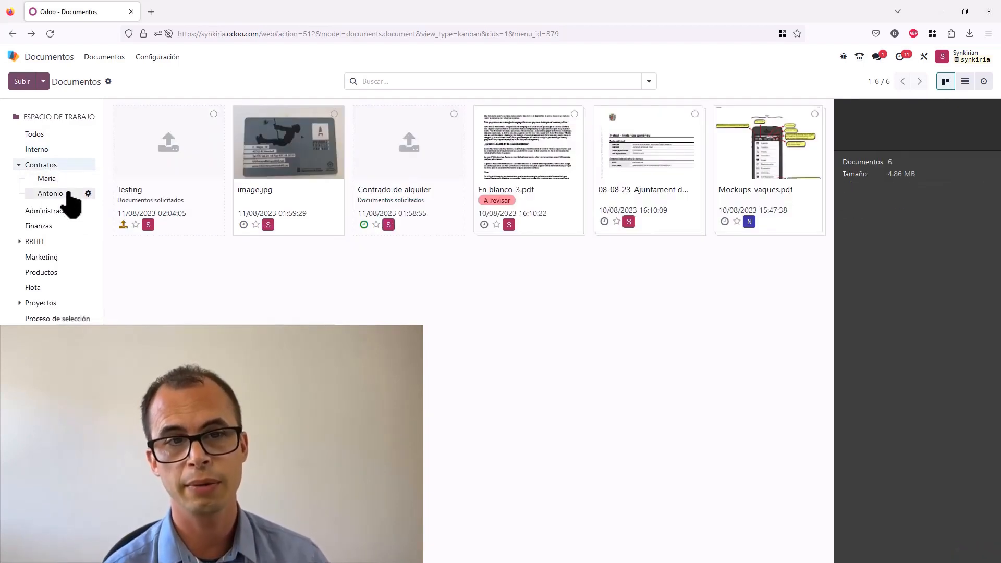
click(68, 193)
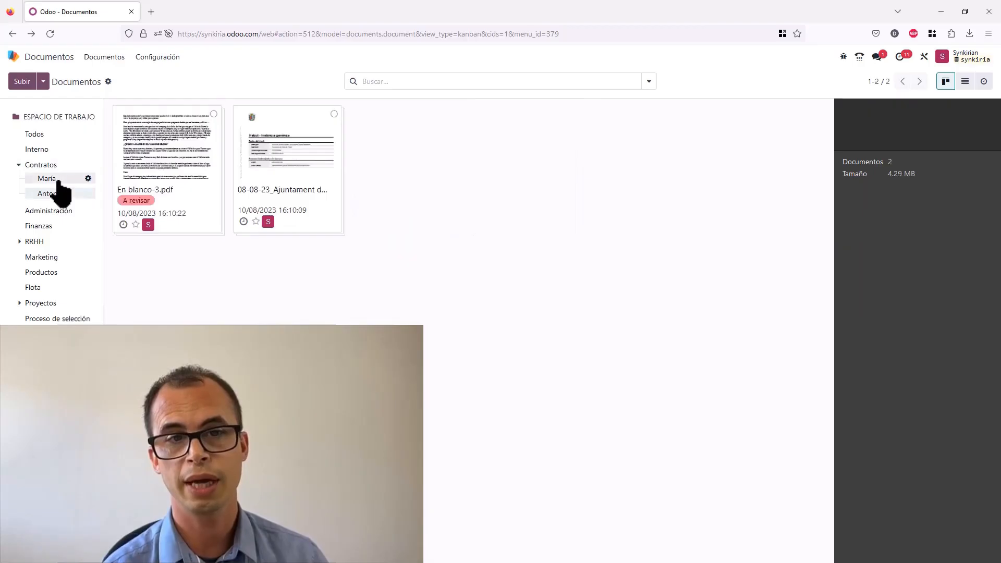
click(58, 179)
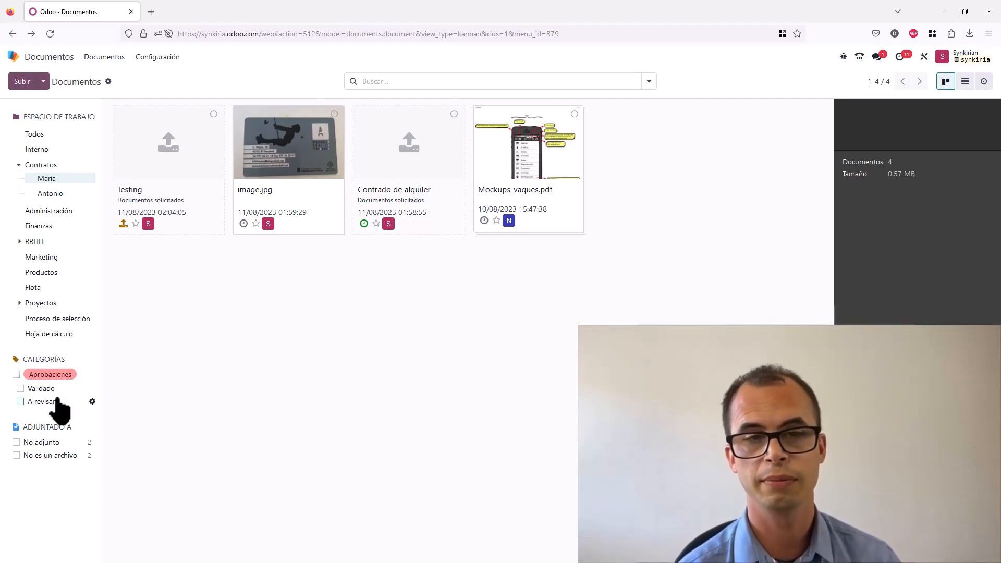
- Create a new workspace named with the employee's first name, setting Contratos as its parent workspace
click(150, 57)
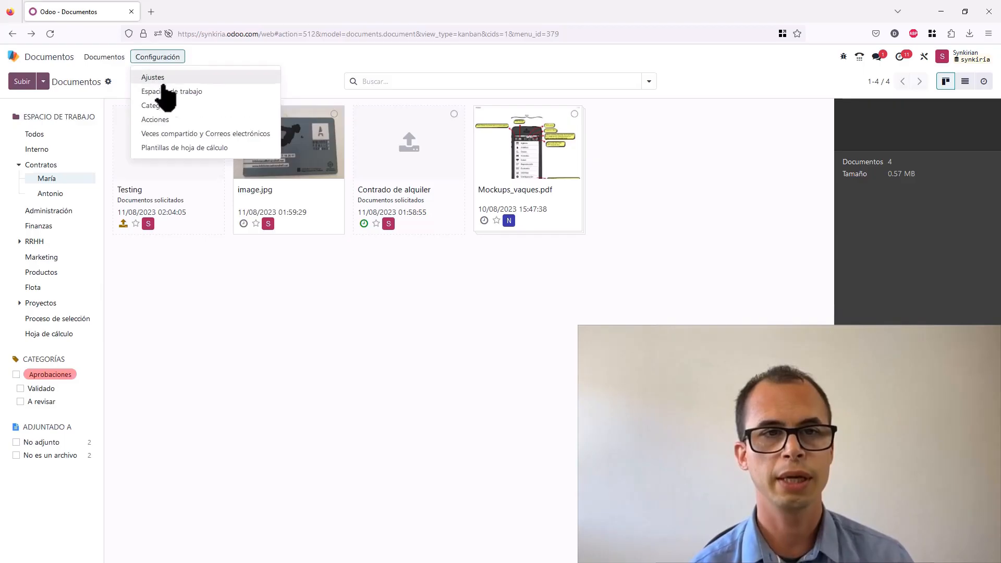
click(170, 92)
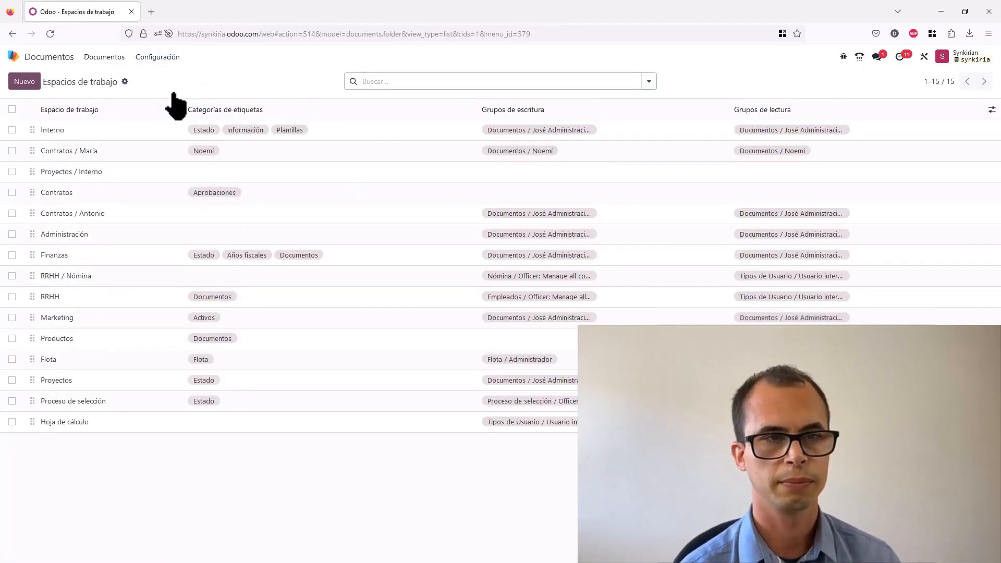
click(24, 83)
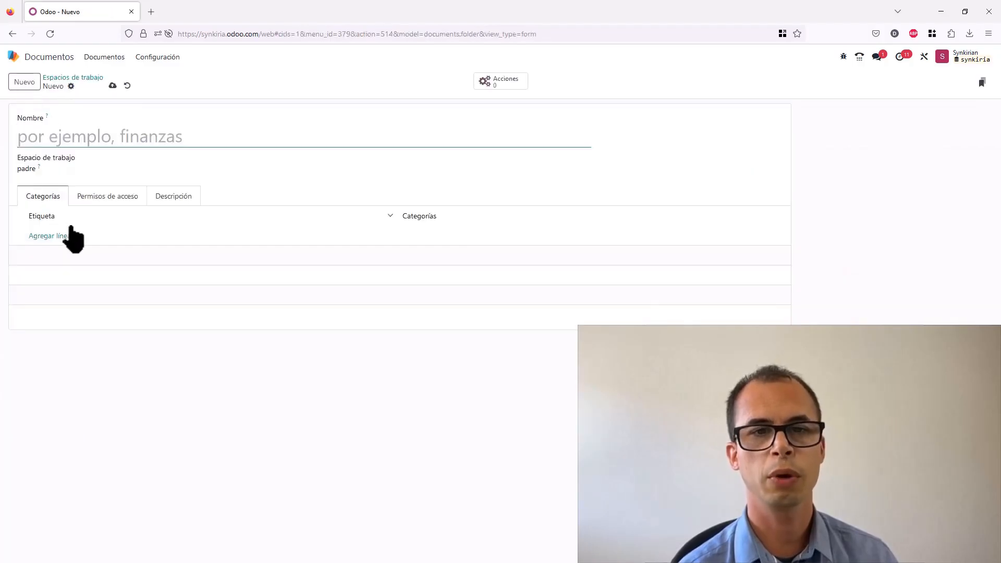
text(Noemí)
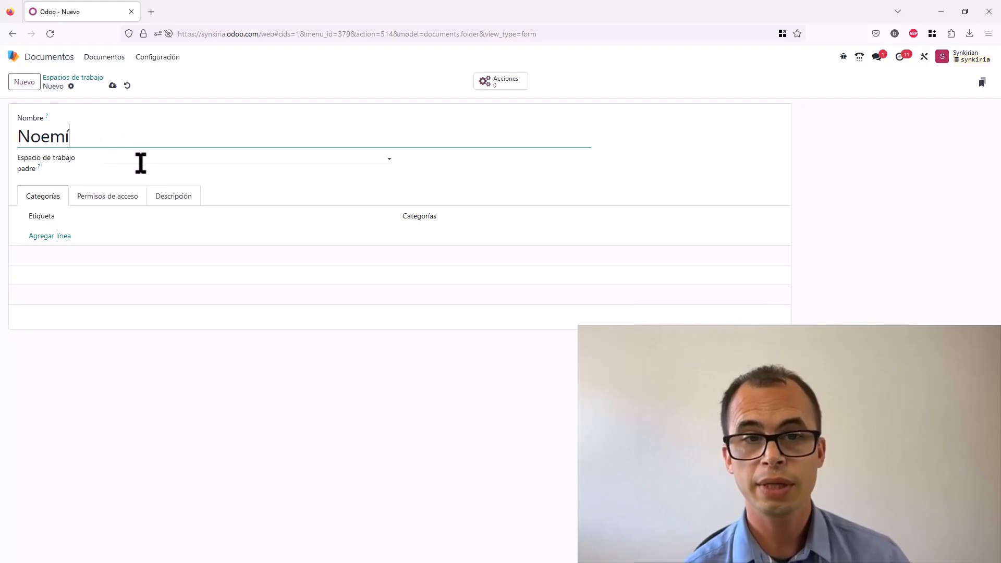
click(127, 156)
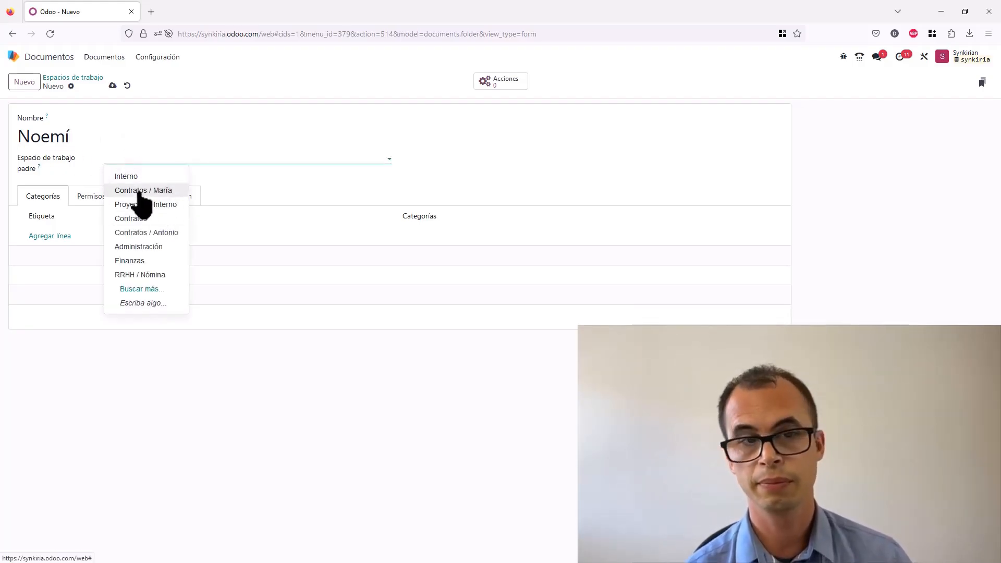
click(170, 223)
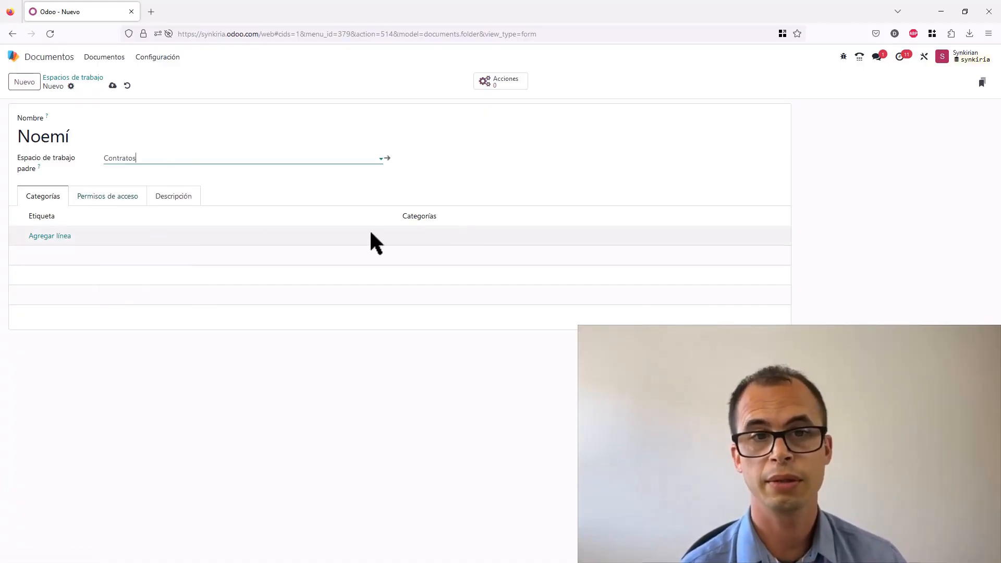
- In the access permissions, add the employee's Documentos group as the write group
click(110, 197)
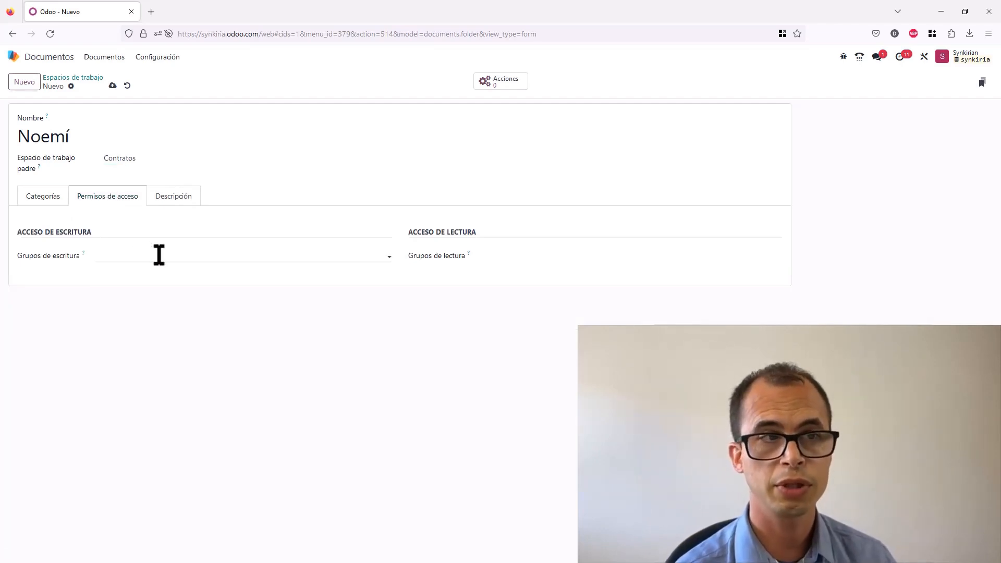
click(159, 255)
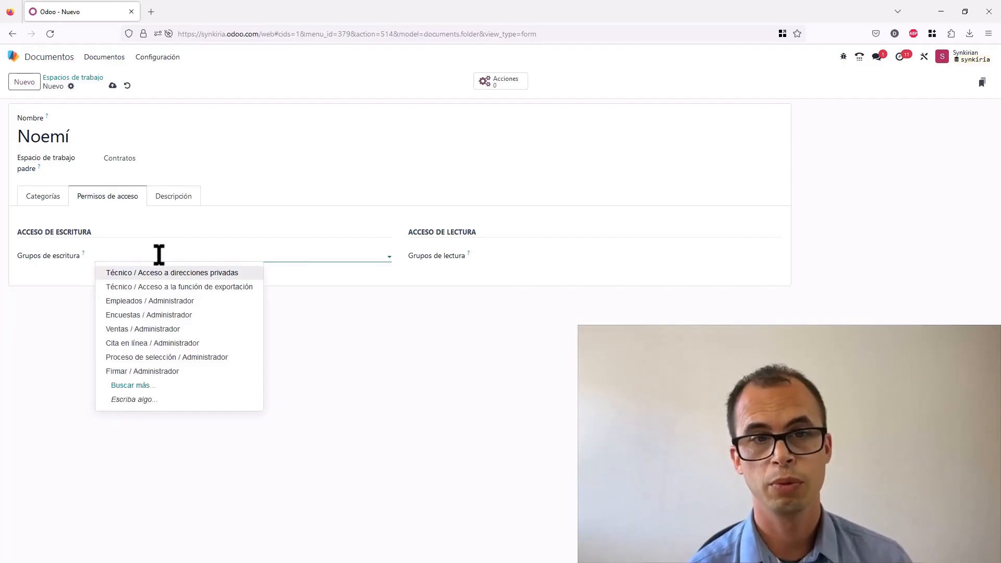
text(Noe)
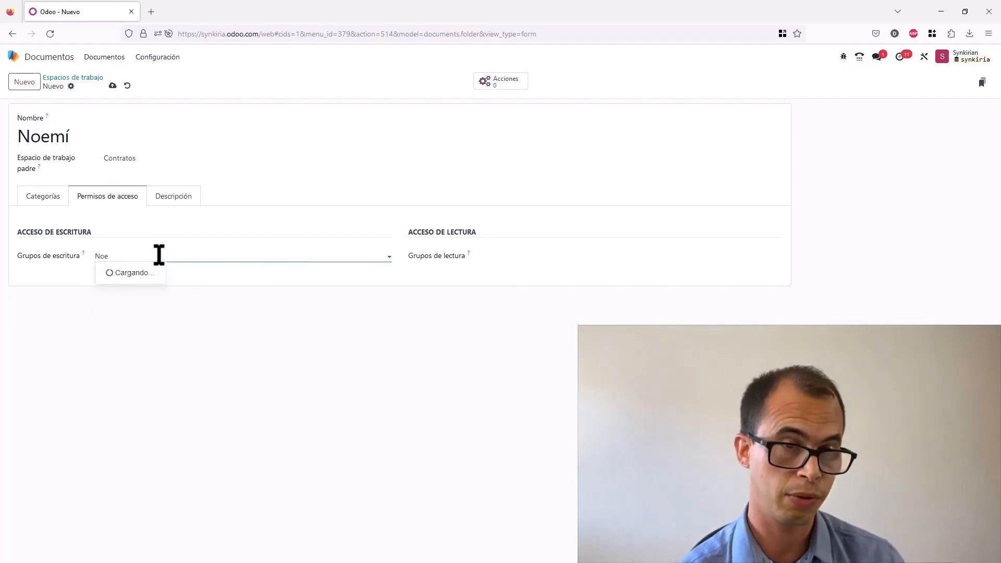
click(157, 273)
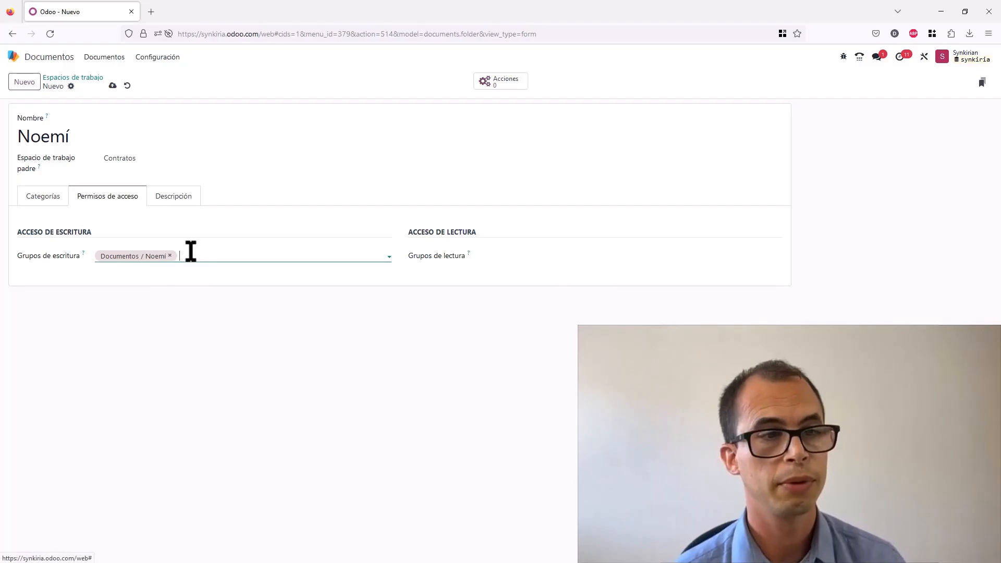
- Add the same employee's Documentos group as the read group
click(513, 257)
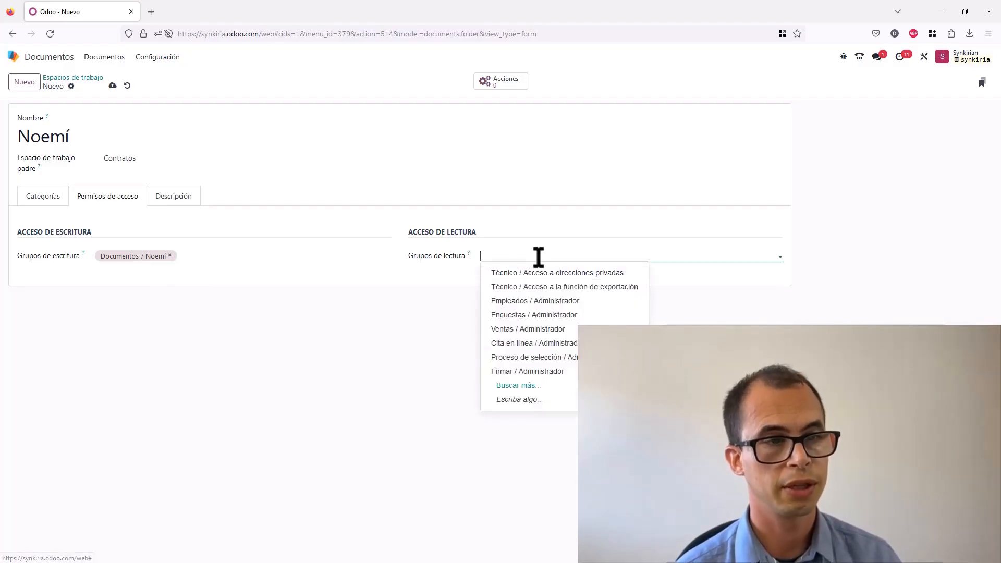
text(noem)
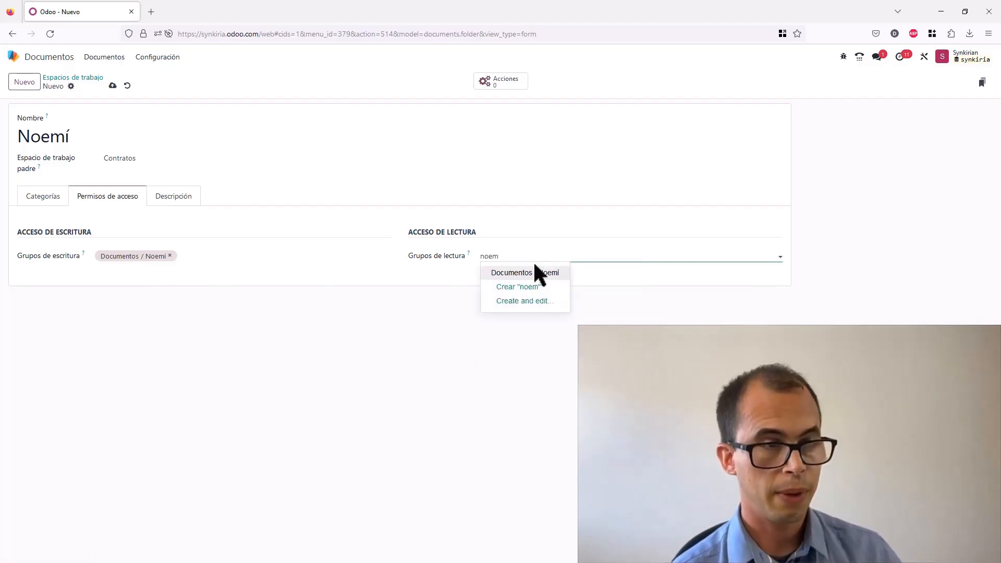
click(534, 272)
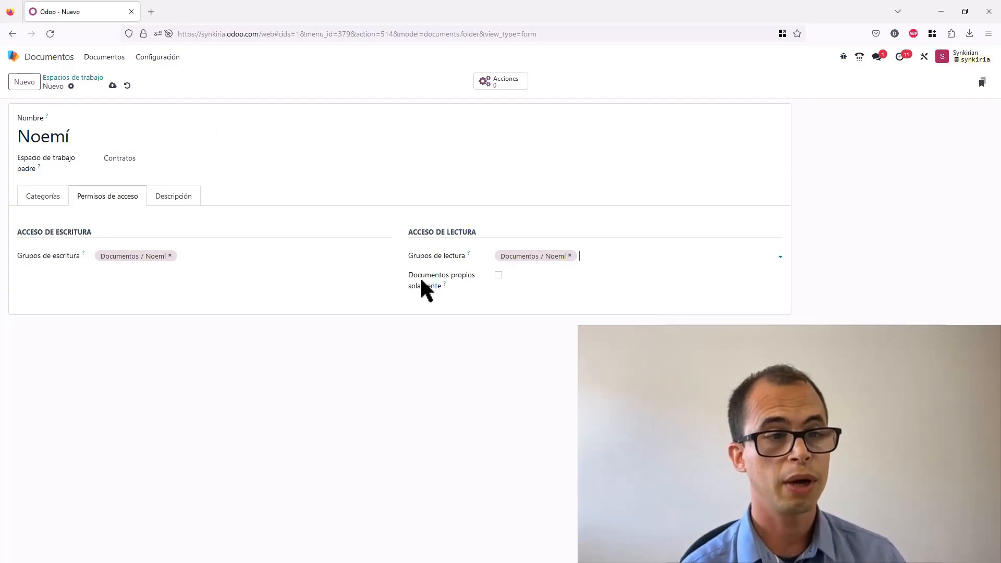
click(498, 276)
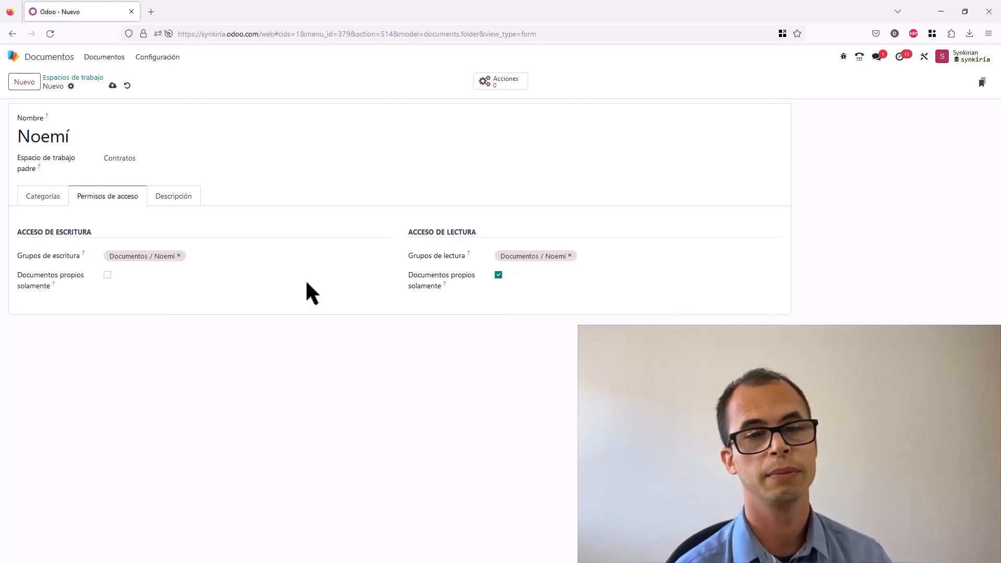
click(108, 276)
click(107, 275)
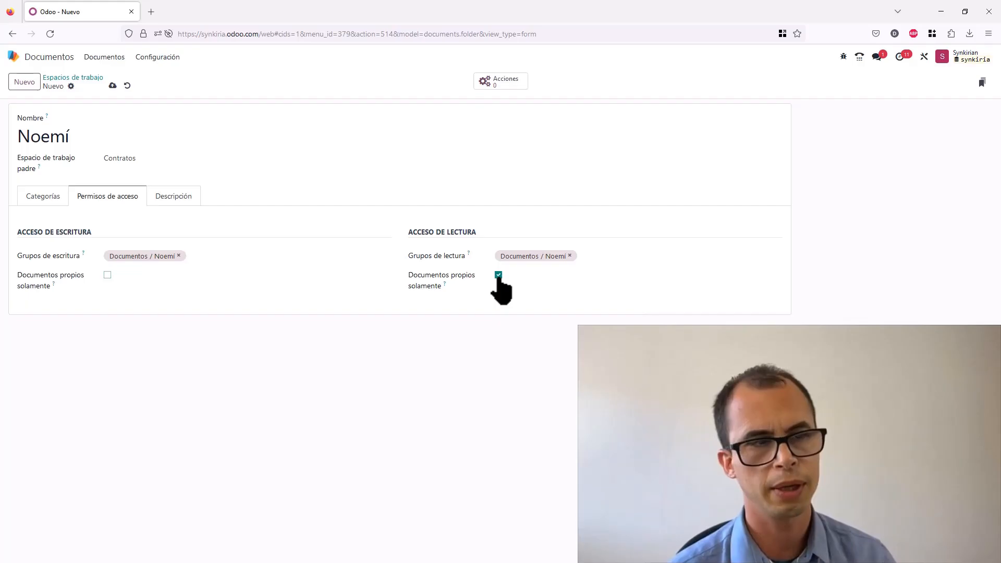
click(498, 275)
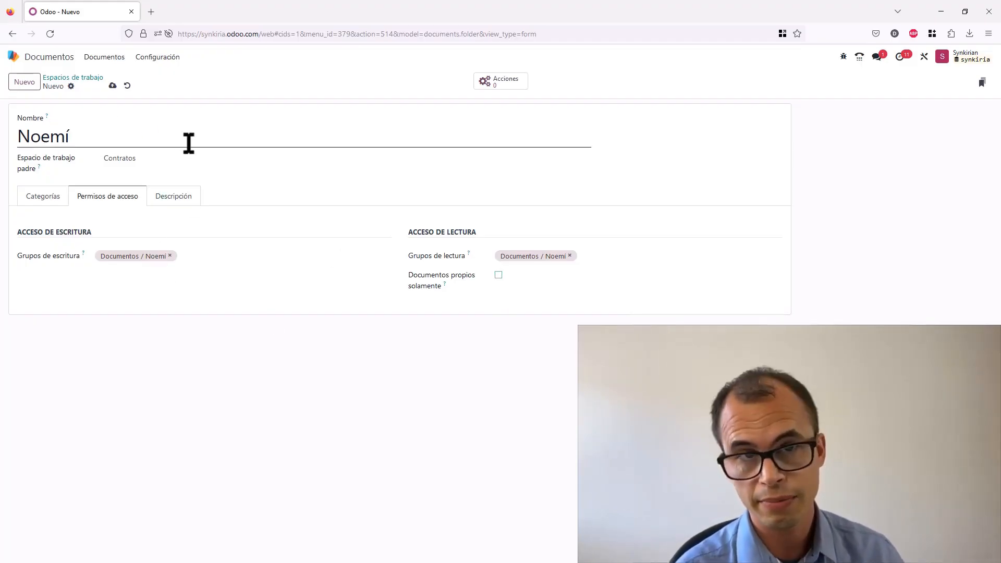
- Save the new workspace and open it in the Documents view under Contratos
click(86, 78)
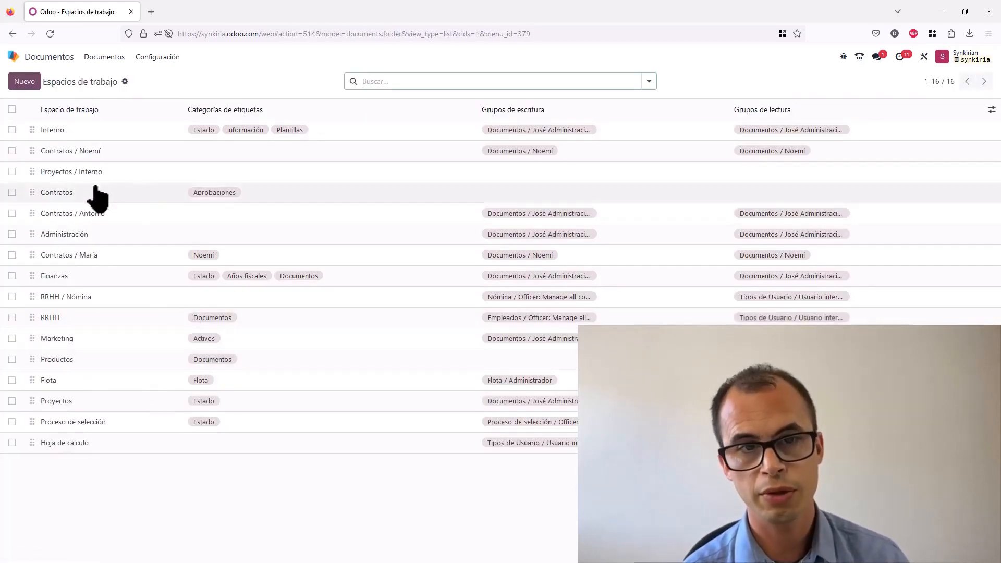
click(116, 58)
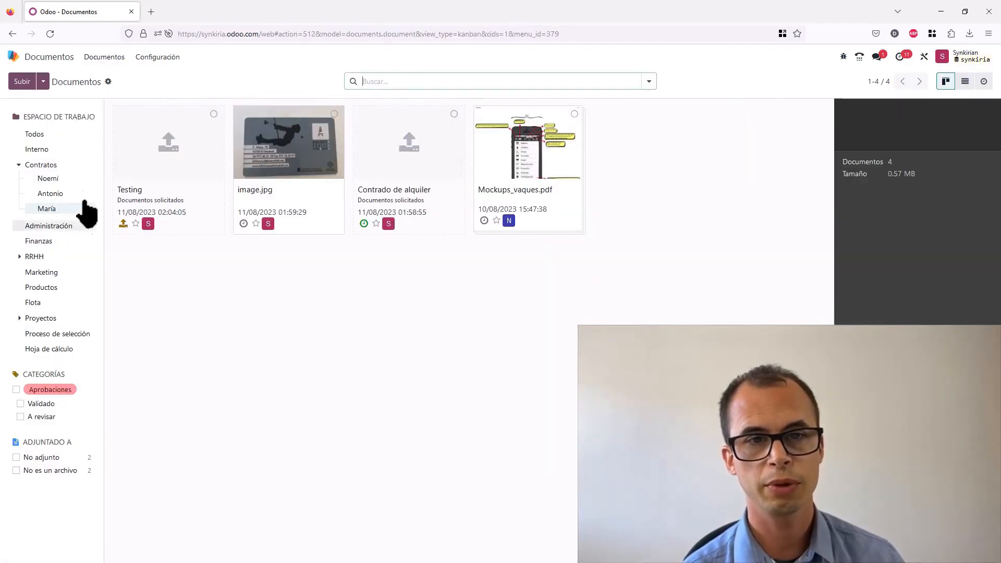
click(44, 179)
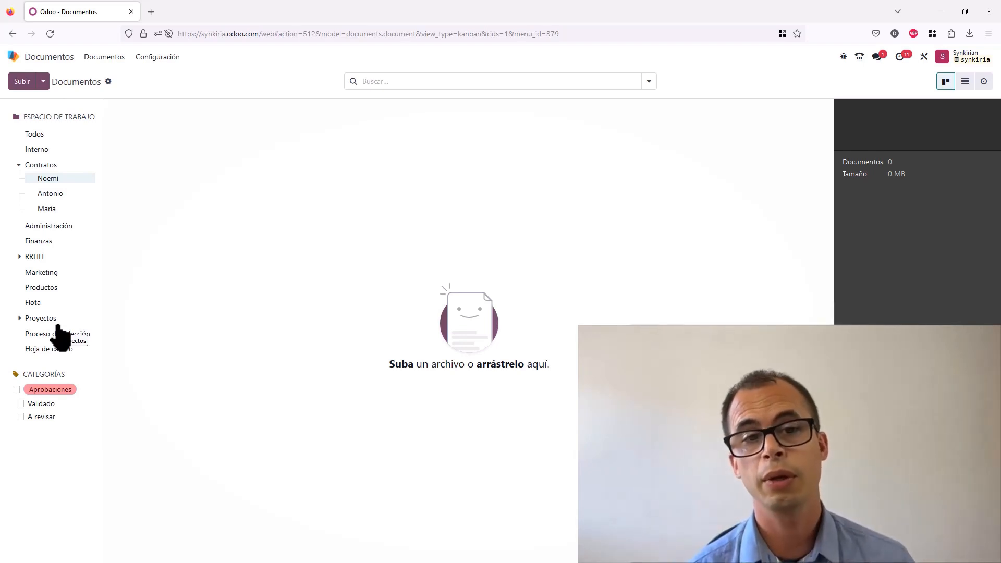
- Compare the workspace tree as seen in the other user's session tab with the administrator's tab
mouse_move(80, 182)
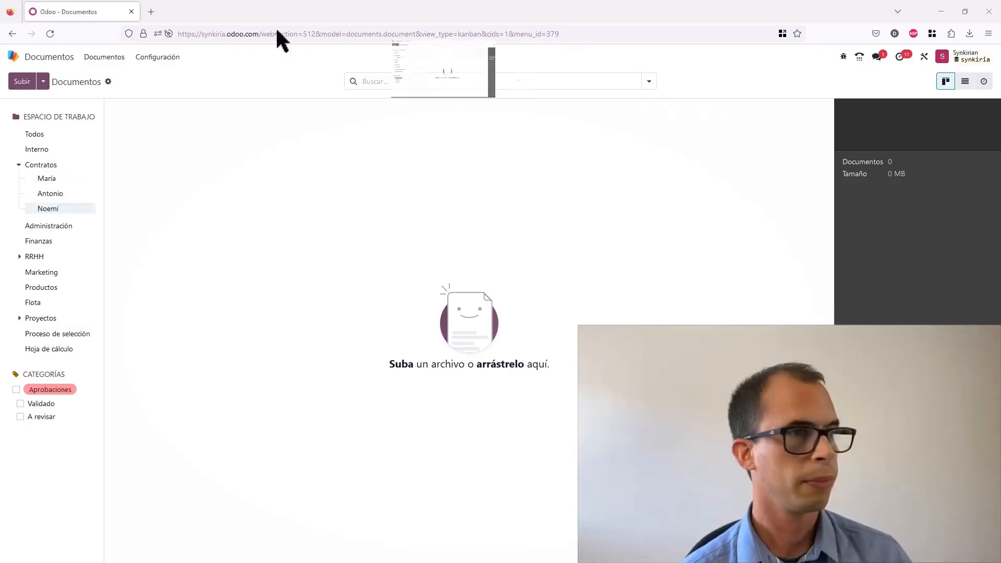
drag(275, 26, 203, 17)
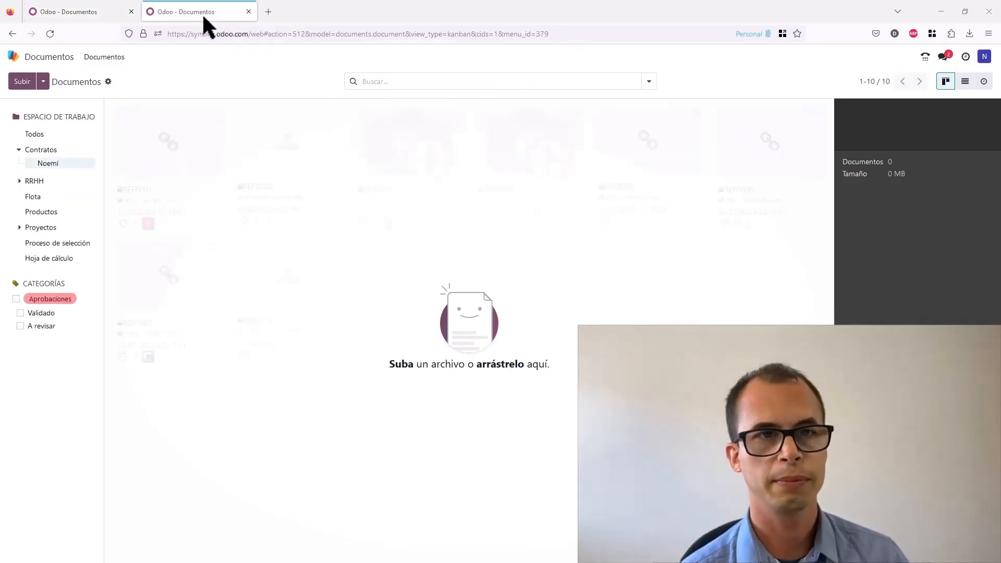
click(984, 59)
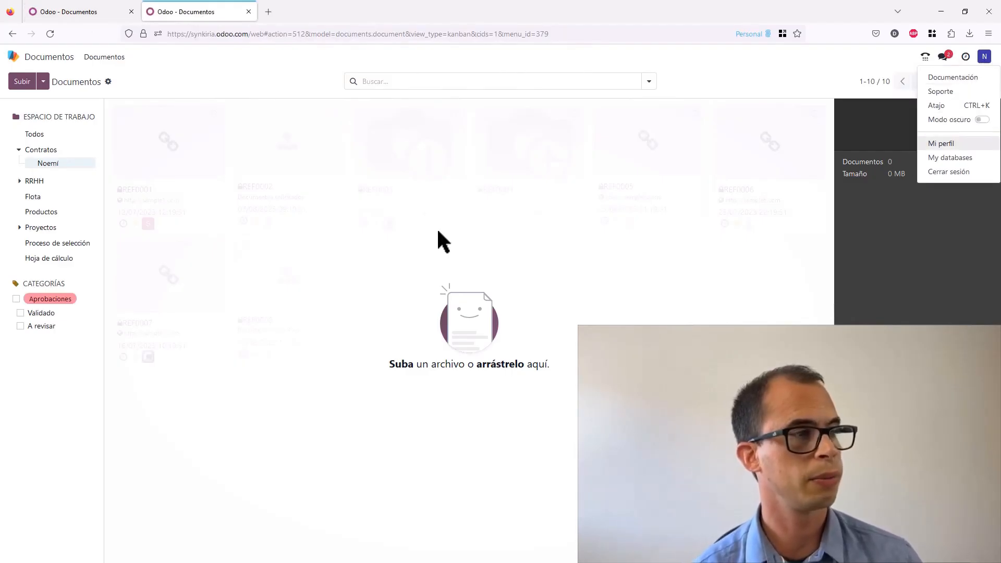
click(234, 175)
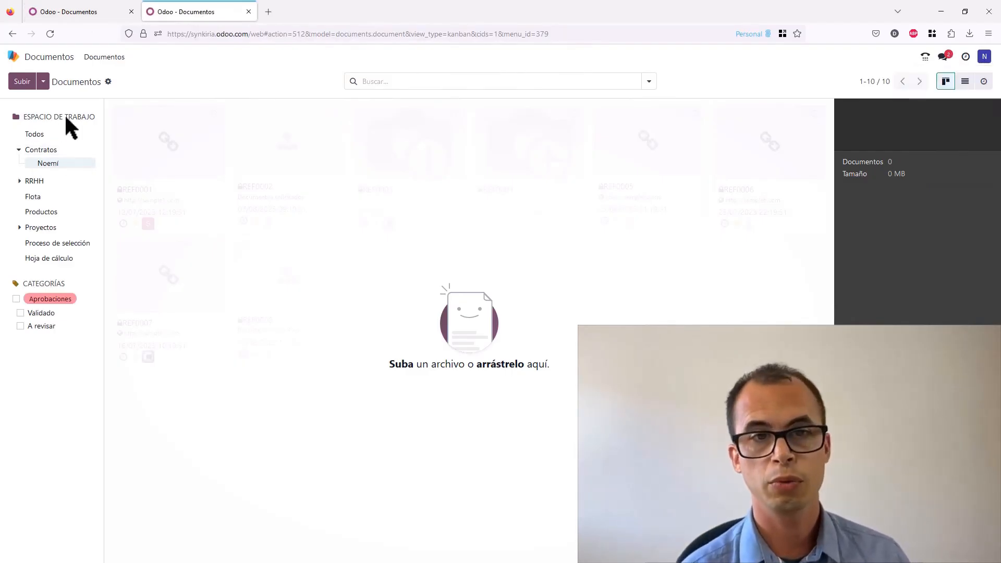
click(88, 10)
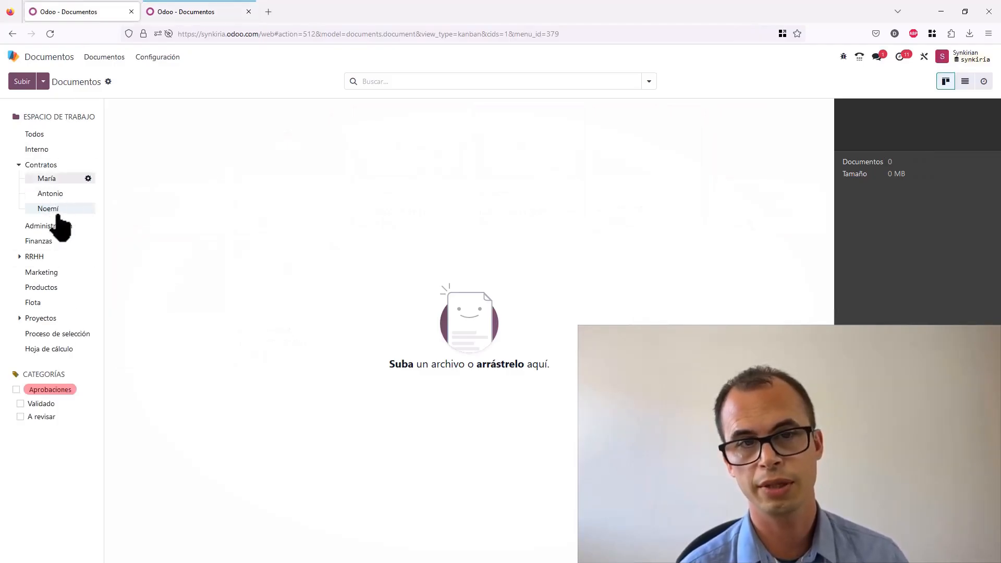
click(204, 11)
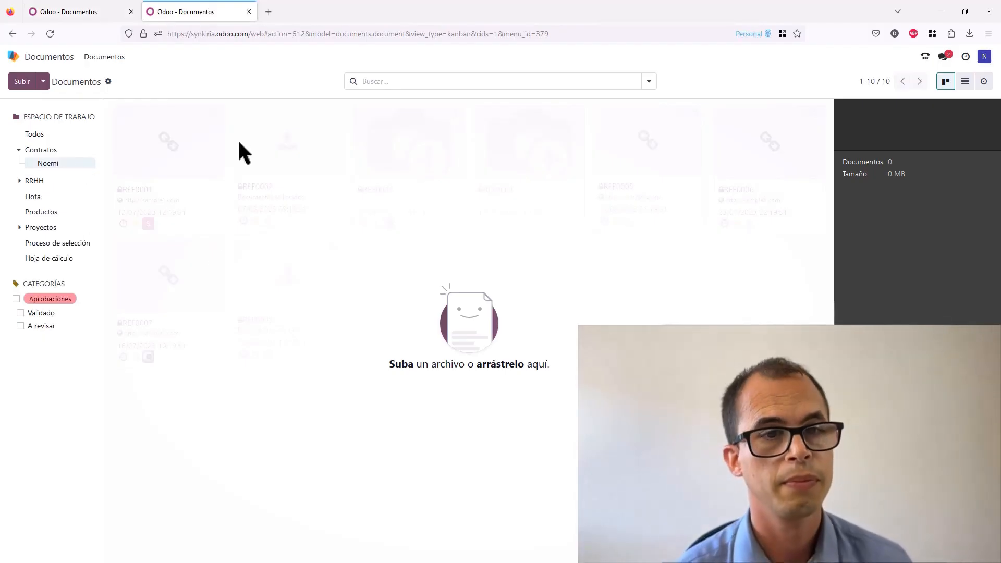
click(111, 16)
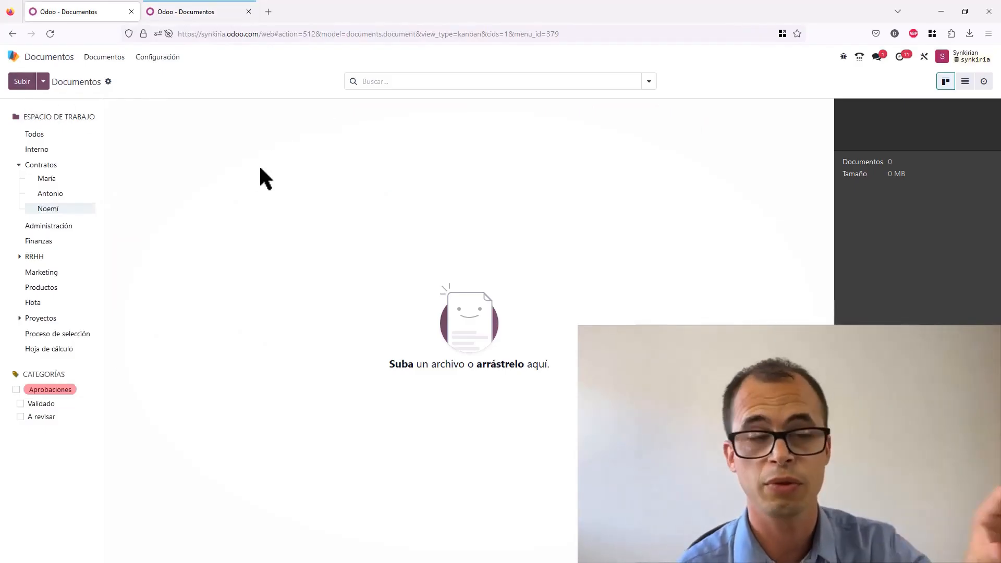
- Upload ACTA_TITULARIDAD.pdf from the Docs renting folder into the new workspace
click(25, 83)
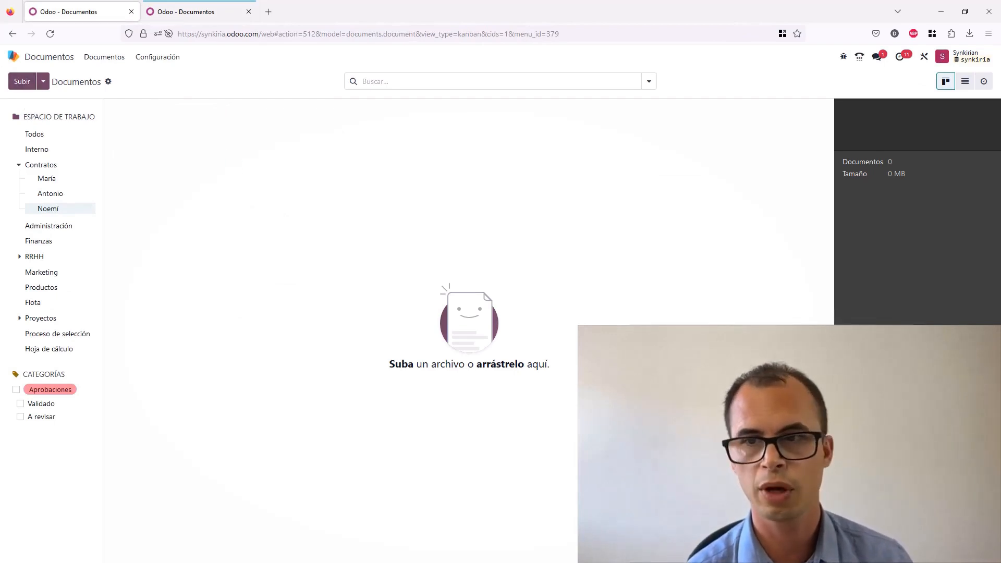
click(23, 82)
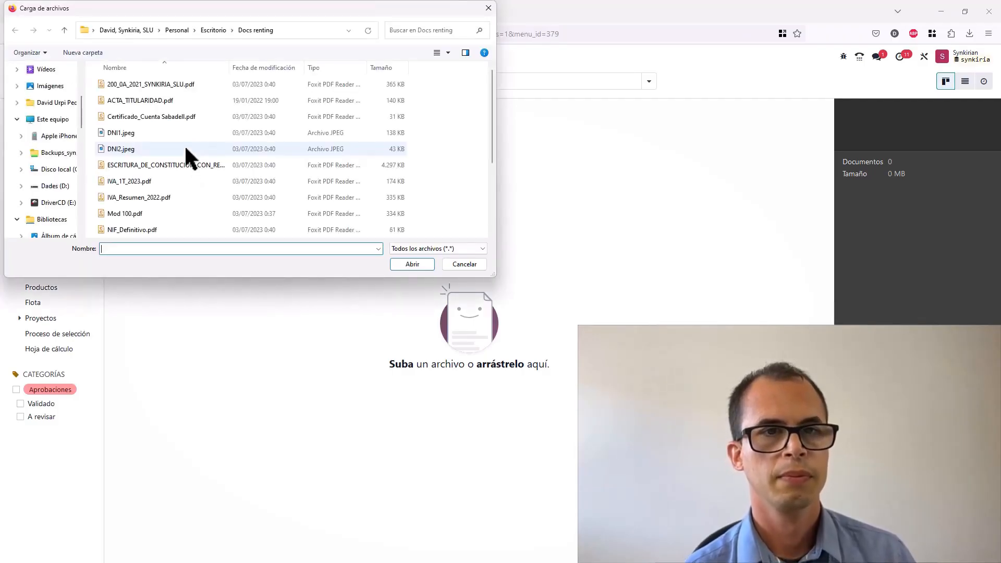
double_click(178, 103)
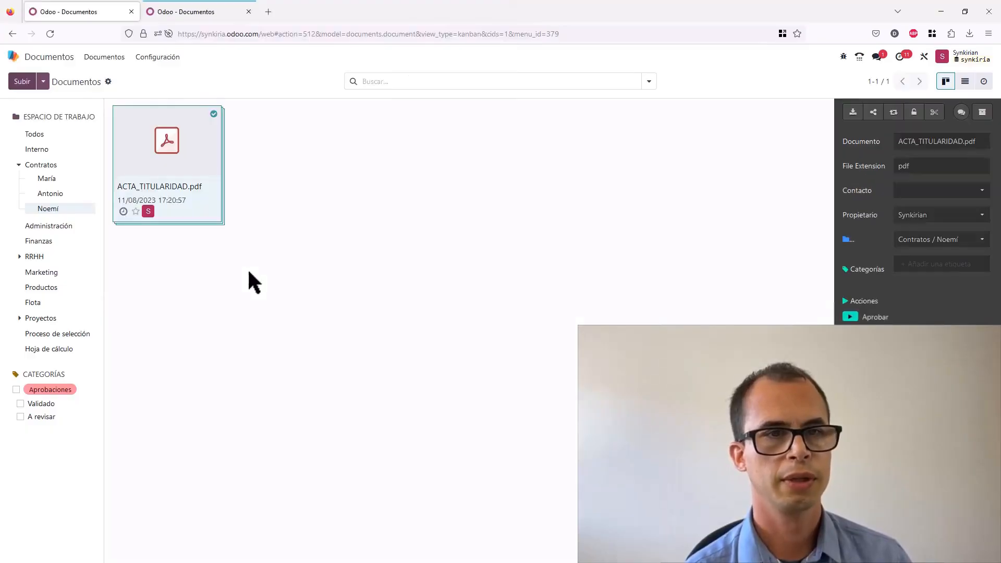
- Check the uploaded file in the other user's session tab after refreshing, then return to the administrator's tab
click(199, 14)
click(51, 35)
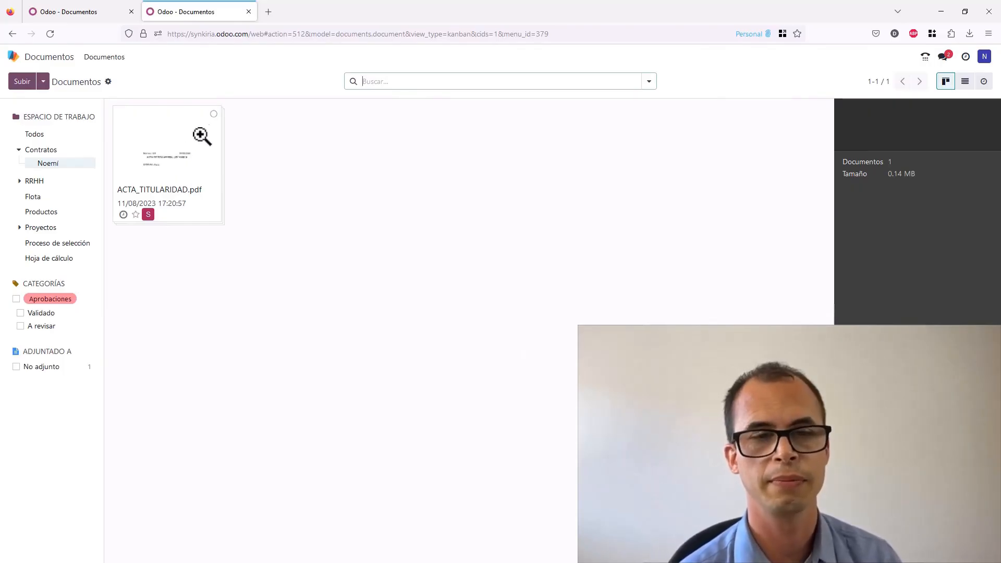
click(97, 11)
click(374, 198)
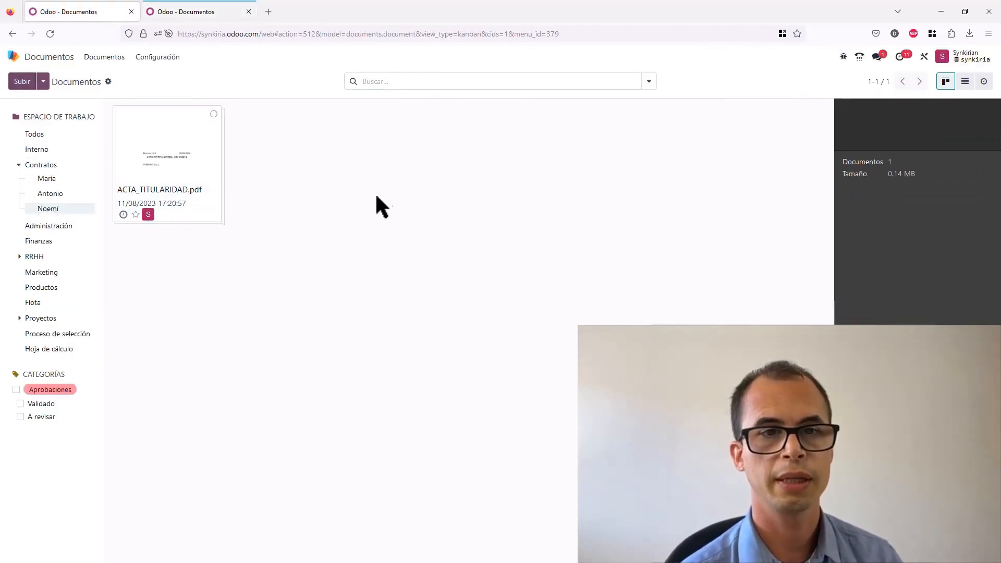
- Start a file request named Contrato de alquiler in the employee's workspace, with the employee as contact
click(43, 81)
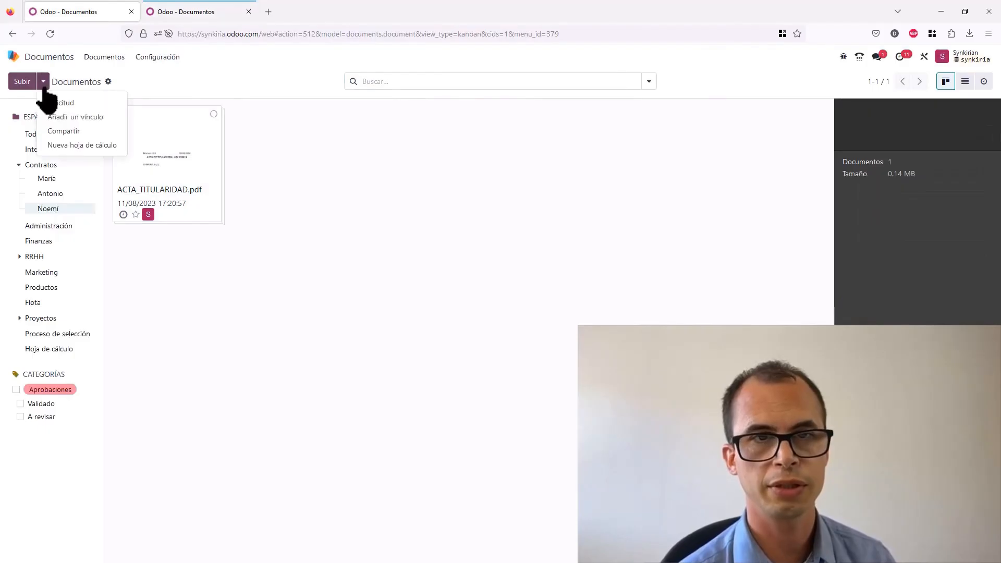
click(105, 103)
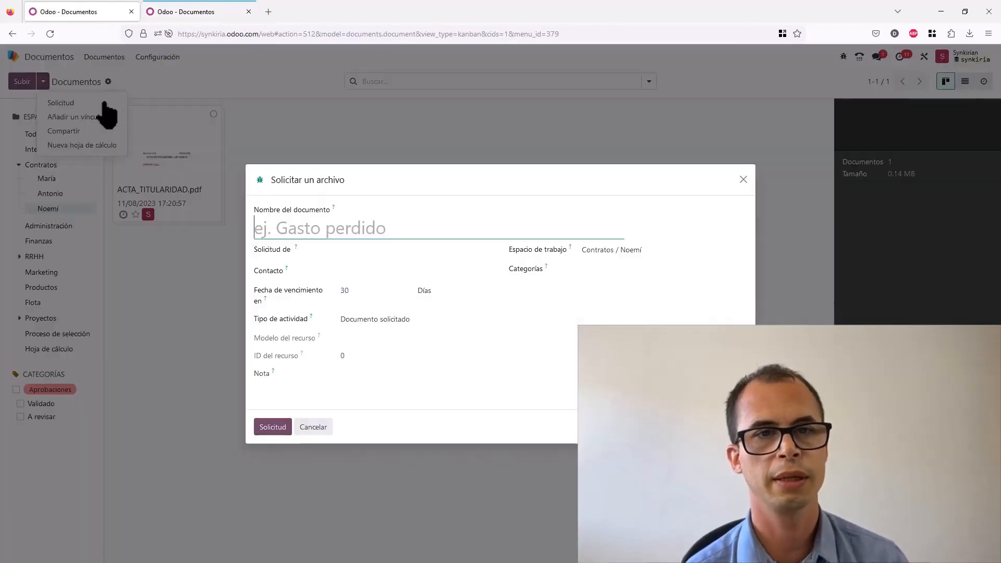
text(Con)
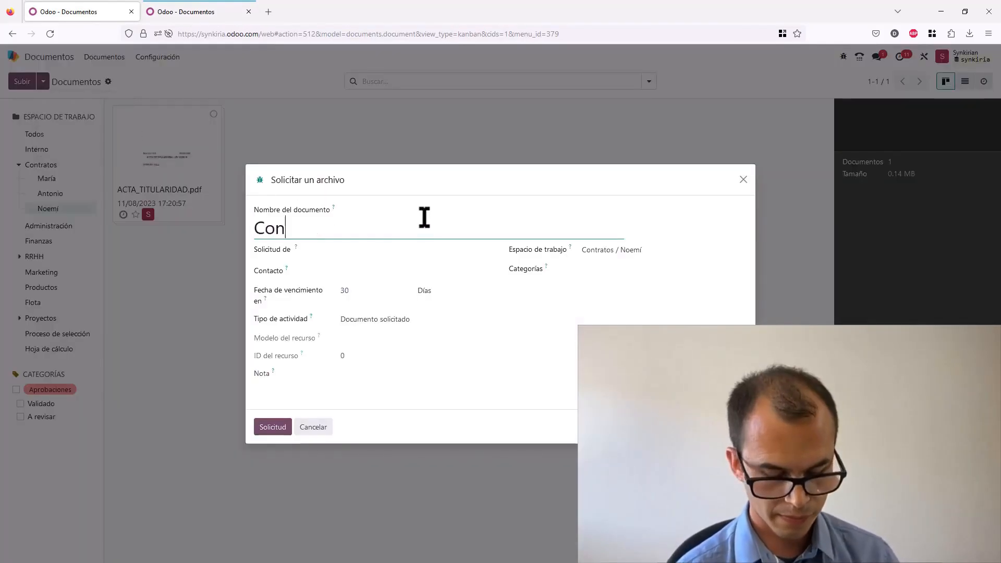
text(tra)
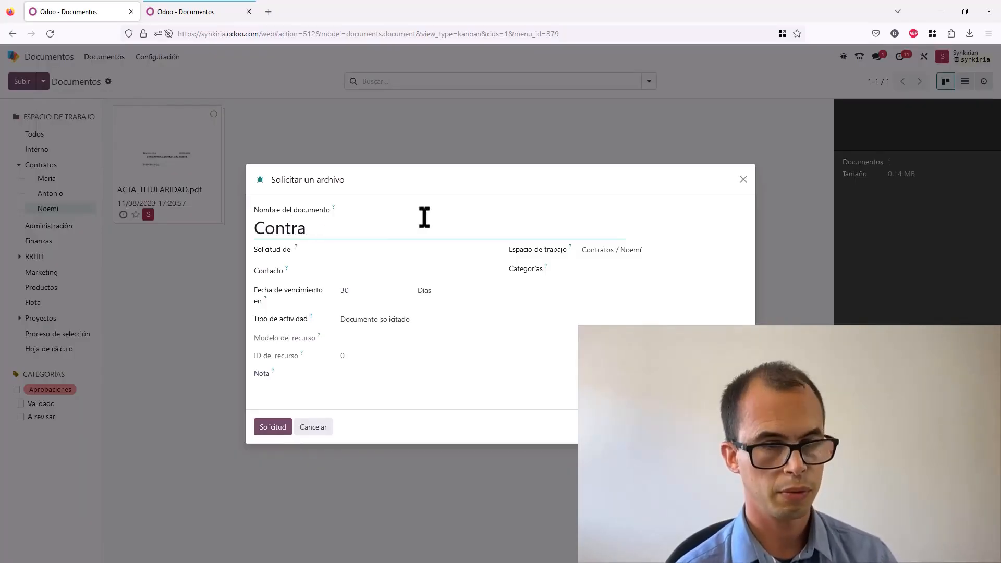
text(to de alquiler)
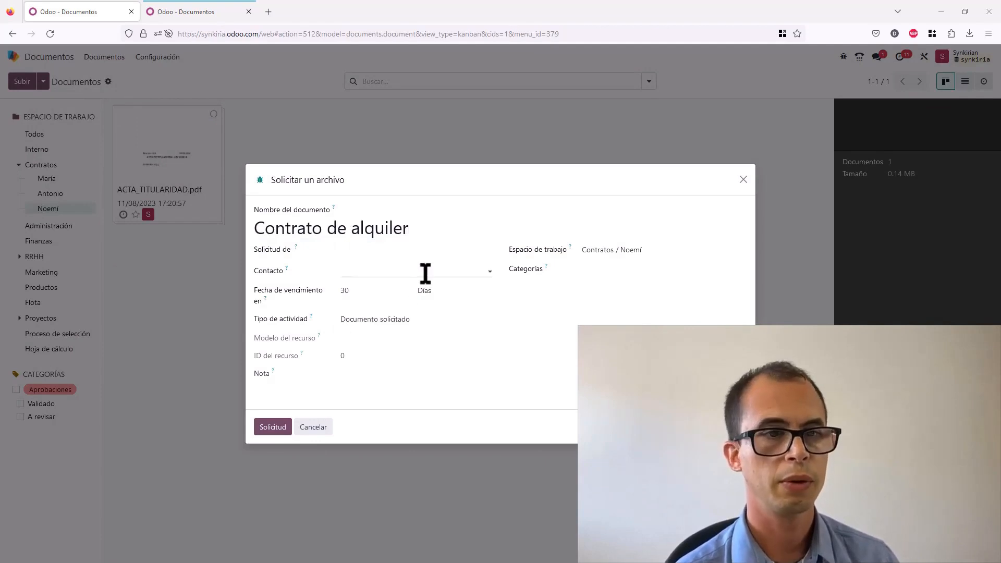
click(425, 274)
text(noe)
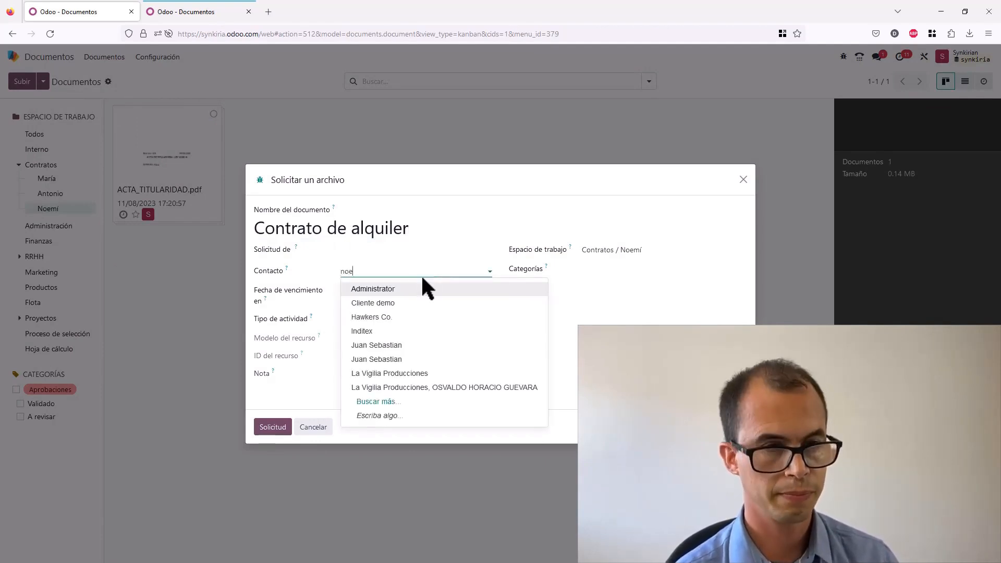
click(386, 301)
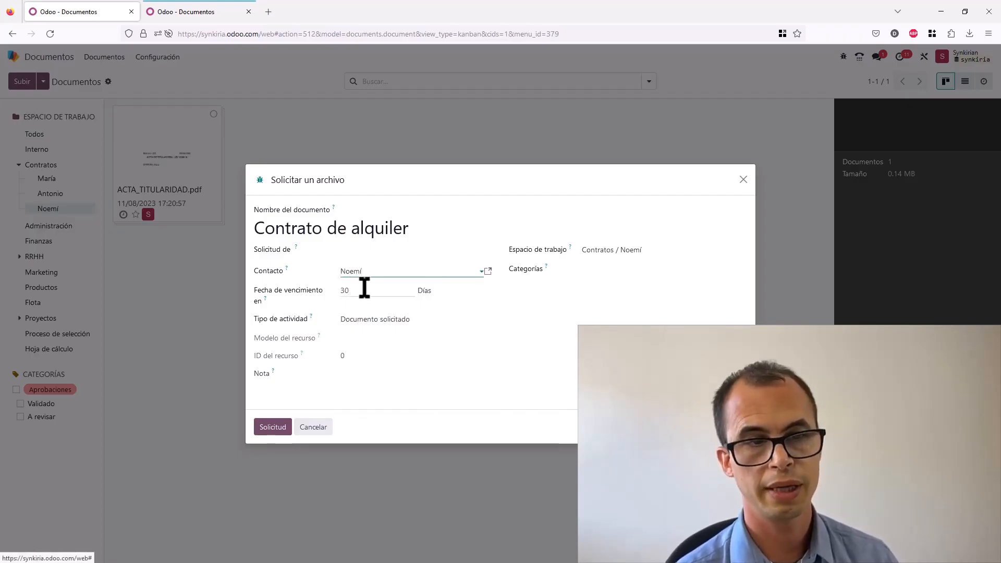
- Set the request to fall due in 7 days and add the note "Necesitamos que subas tu contrato"
drag(368, 288, 329, 288)
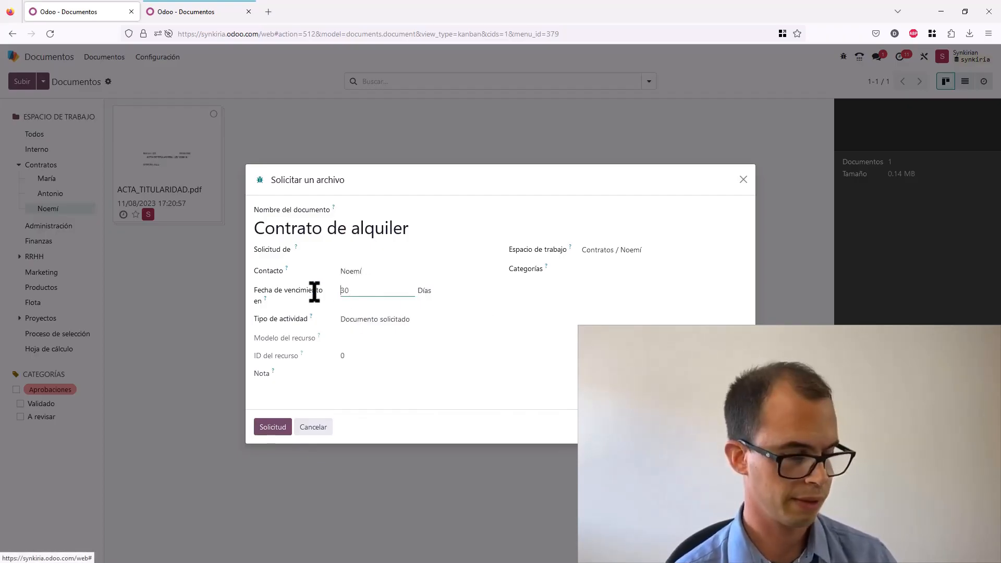
text(7)
click(385, 389)
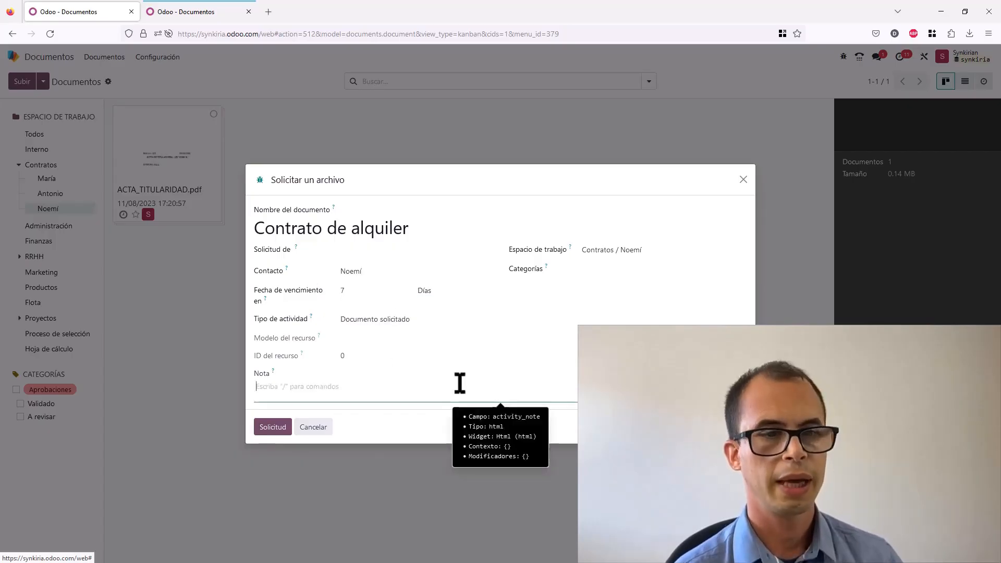
text(Necesitamos que subas tu contrato)
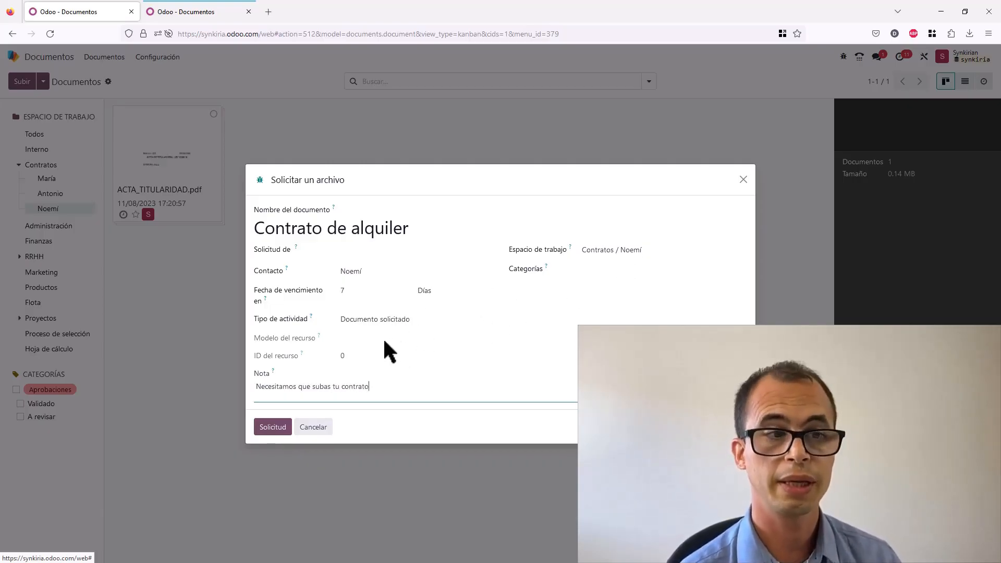
- Set the administrator user as the requester and send the file request
click(277, 428)
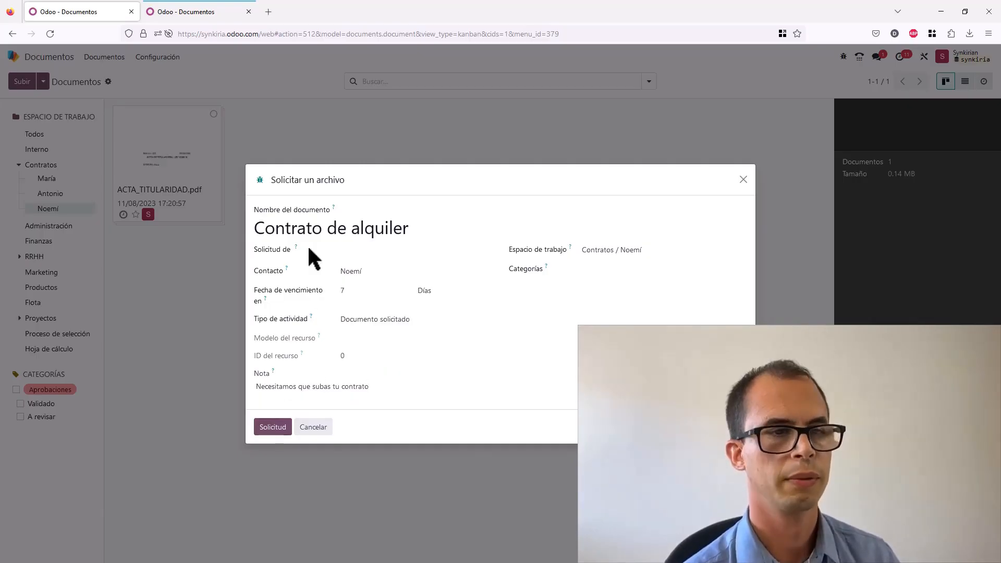
click(403, 252)
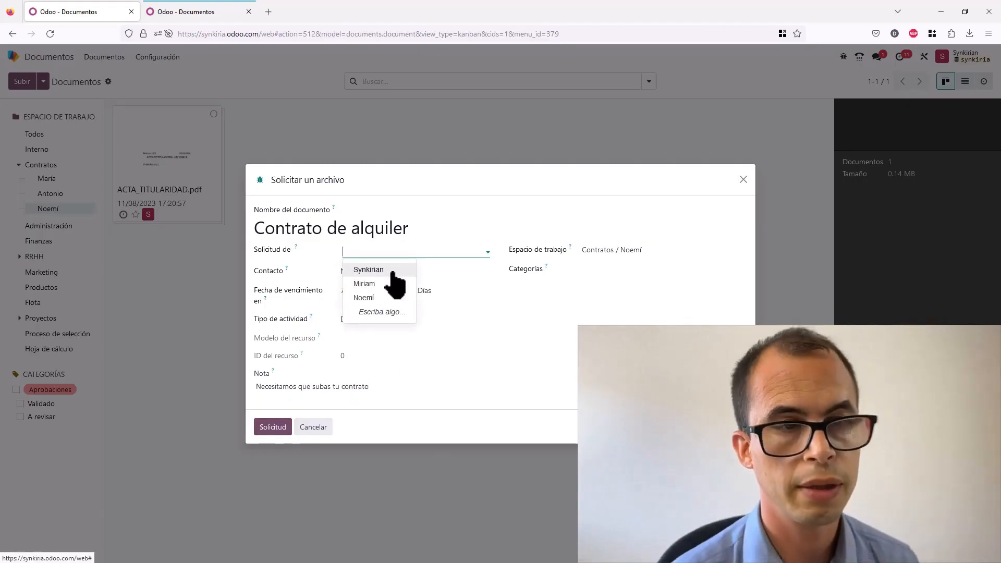
click(392, 271)
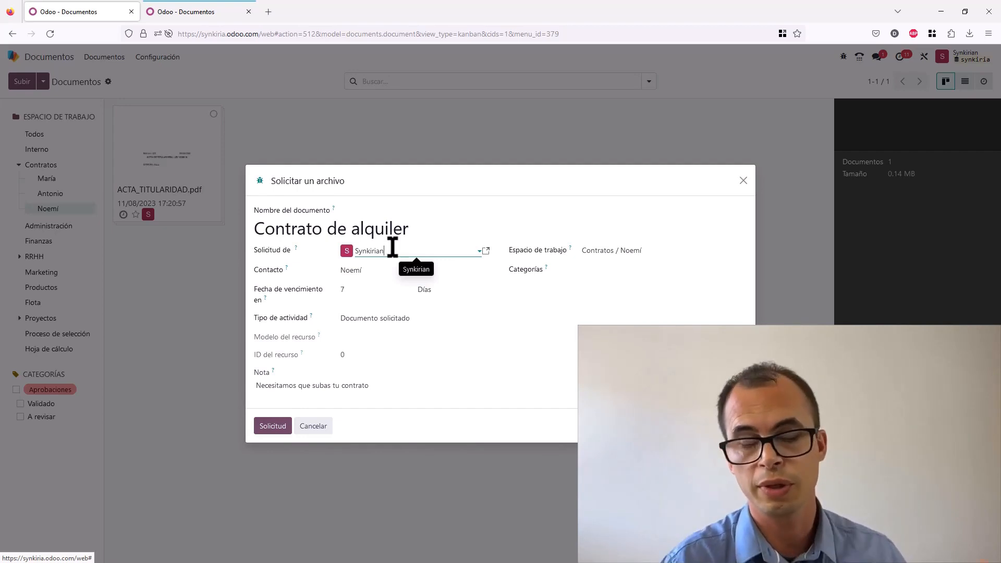
click(277, 428)
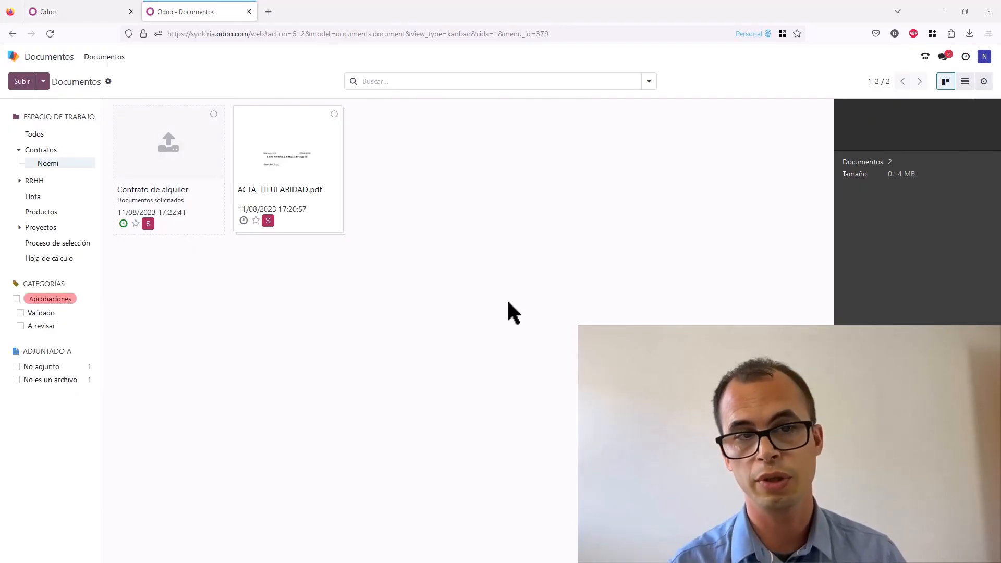
- In the other user's session tab, fulfil the requested document by uploading IVA_1T_2023.pdf from the Docs renting folder
click(183, 165)
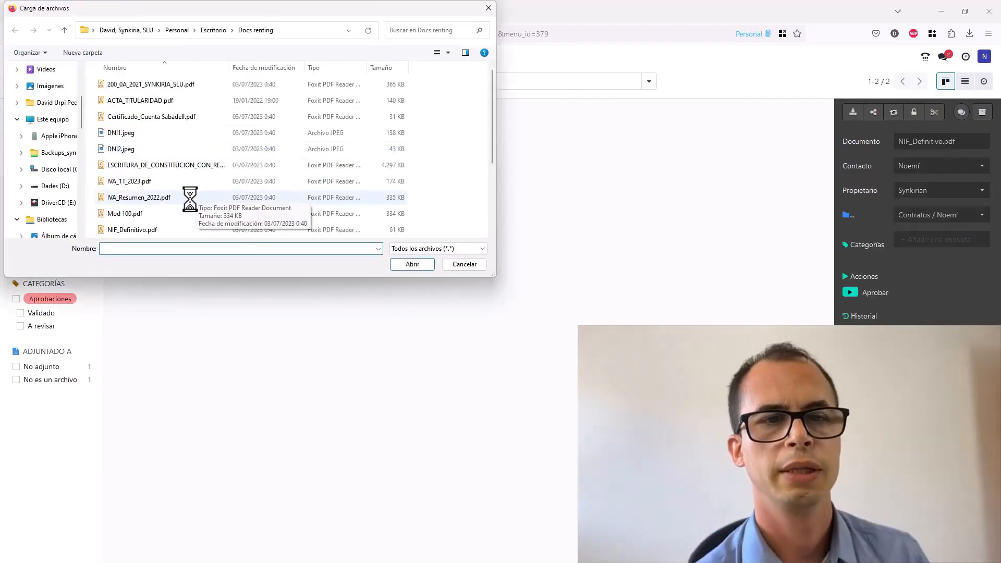
double_click(172, 181)
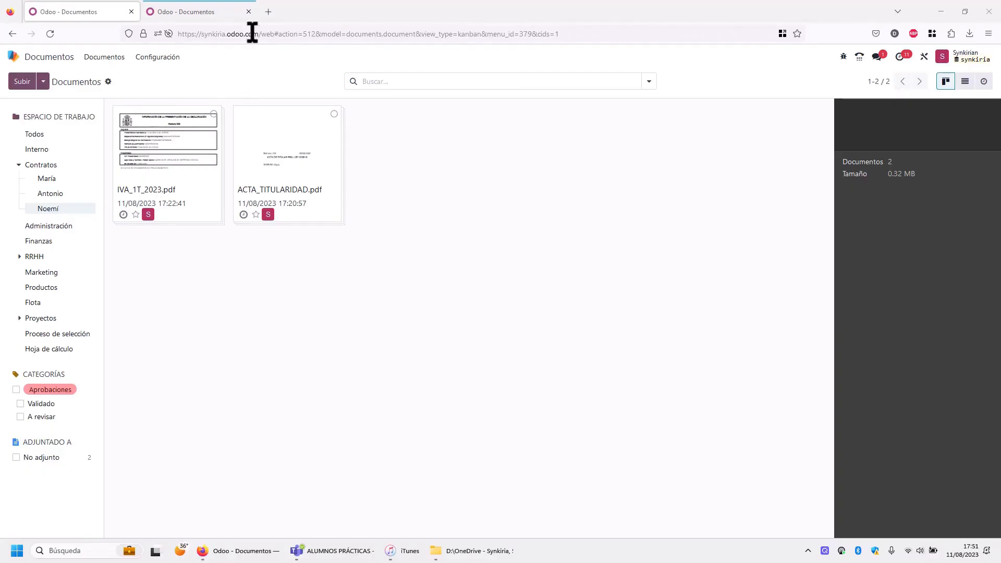
- Create a new tag category named Estado for the Contratos / employee workspace
click(169, 58)
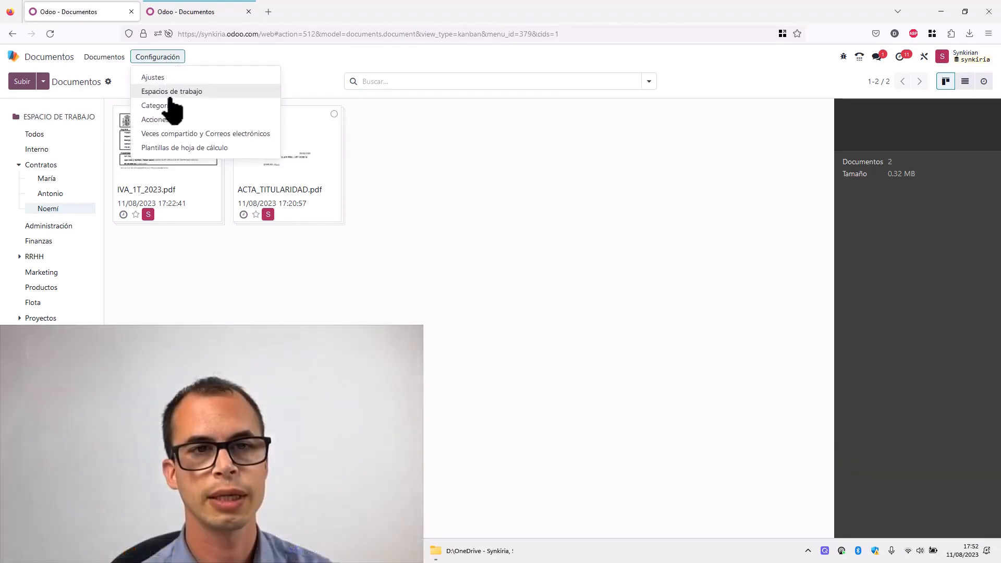
click(174, 108)
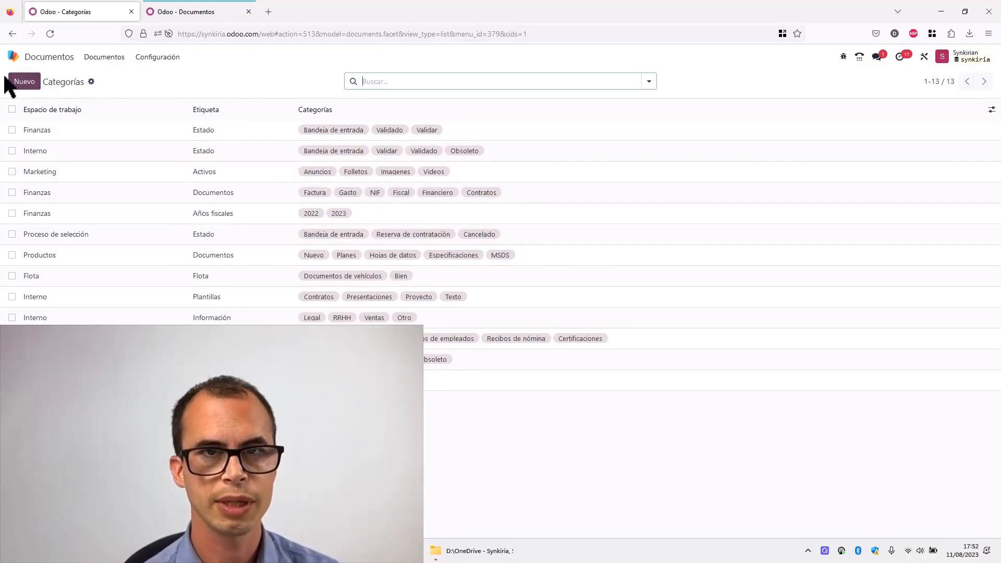
click(25, 84)
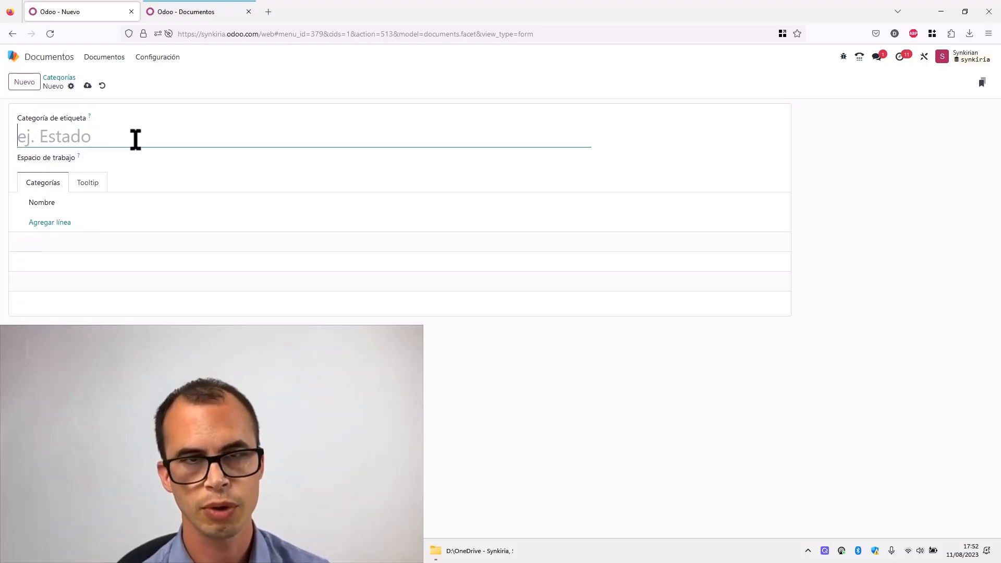
text(Estado)
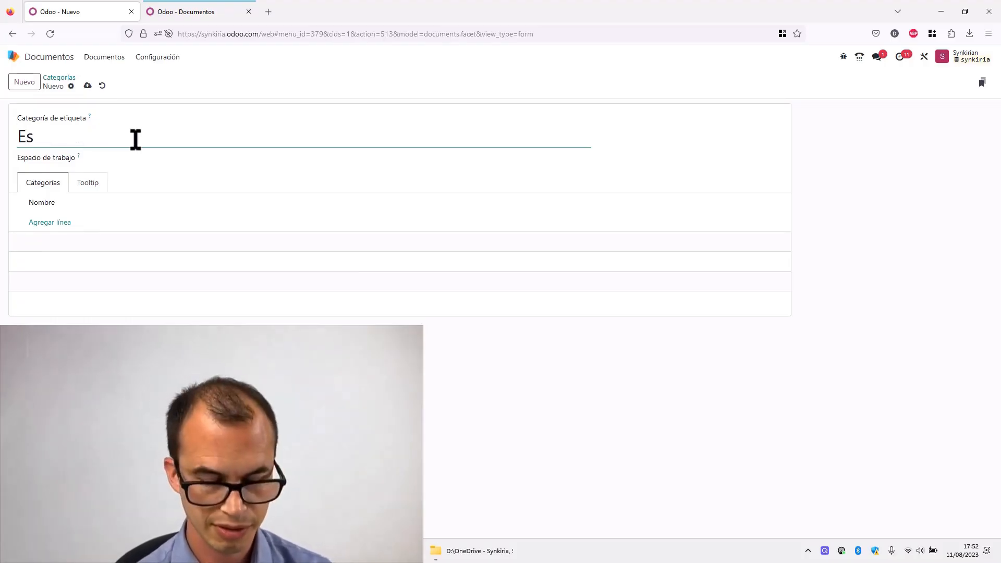
click(134, 159)
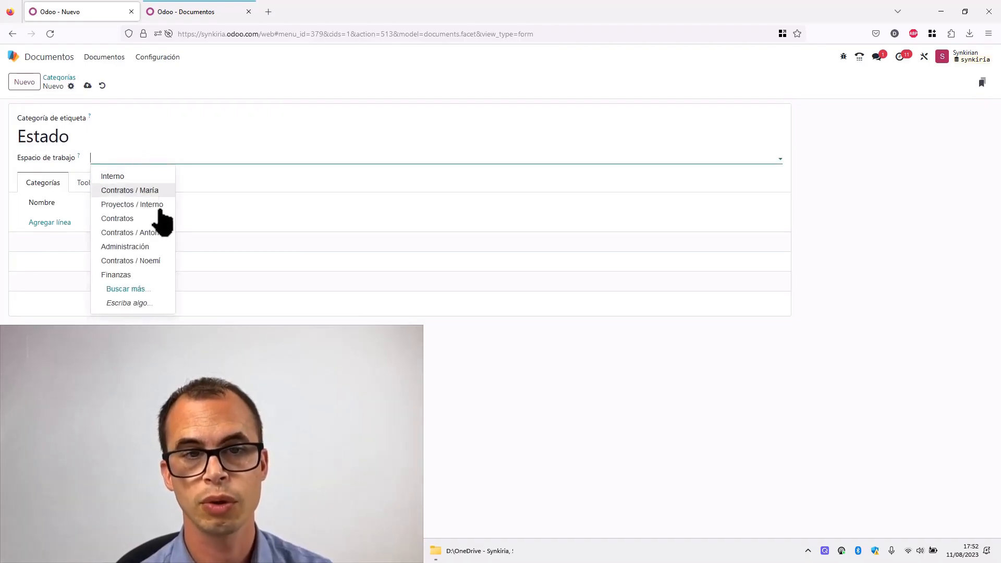
click(157, 262)
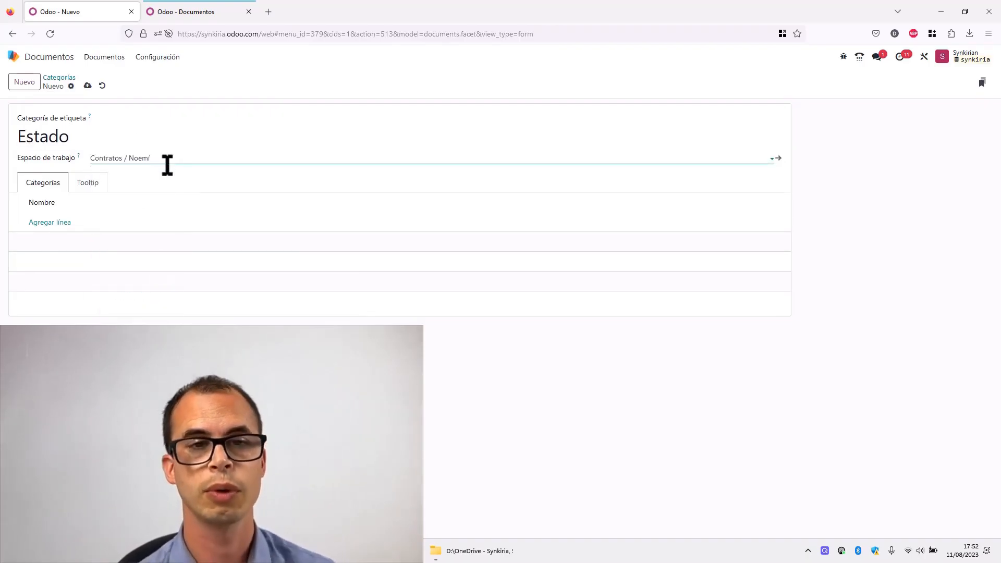
- Add the tags Pendiente de aprobación and Aprobado to the Estado category and save it
click(58, 223)
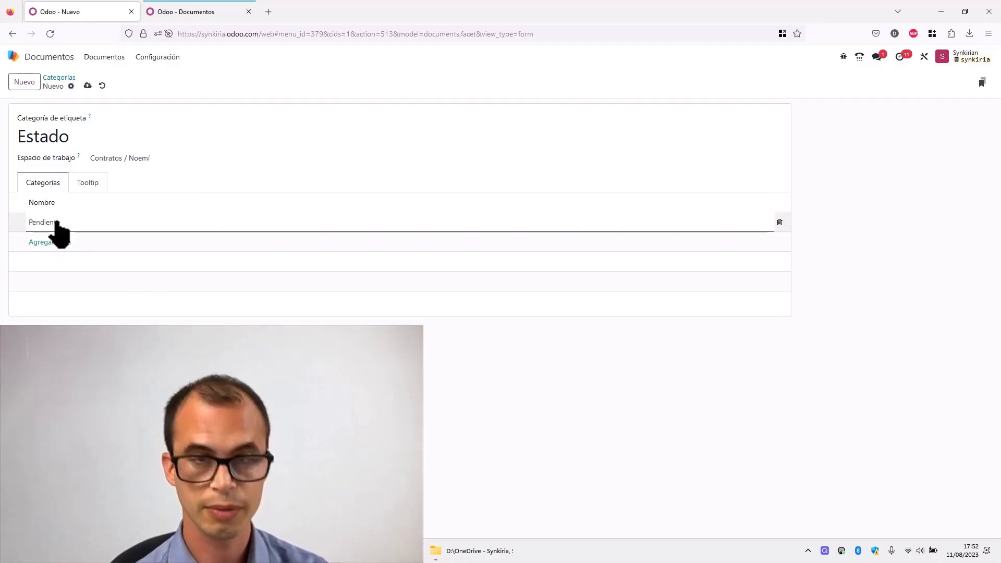
text(Pendiente de aprobación)
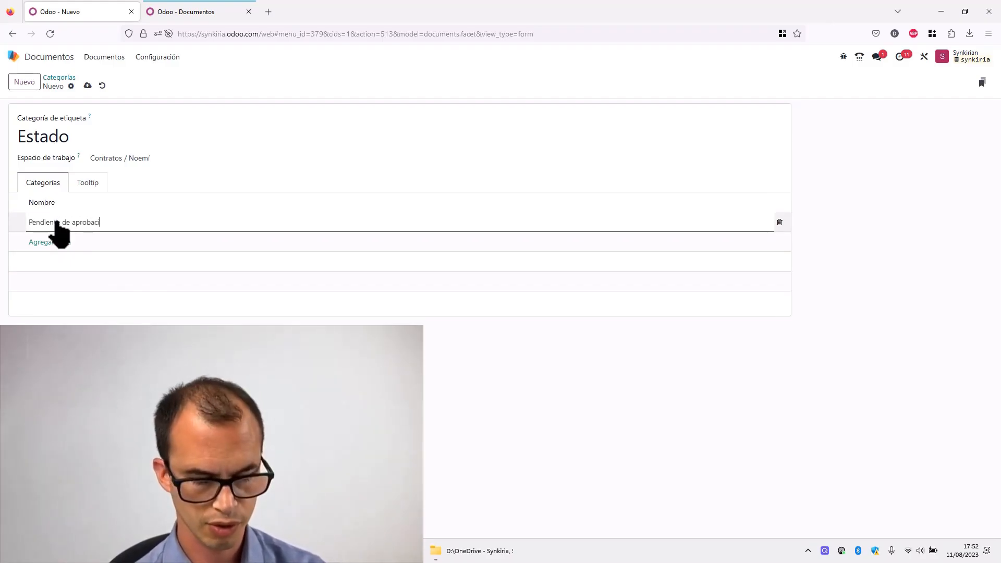
click(58, 239)
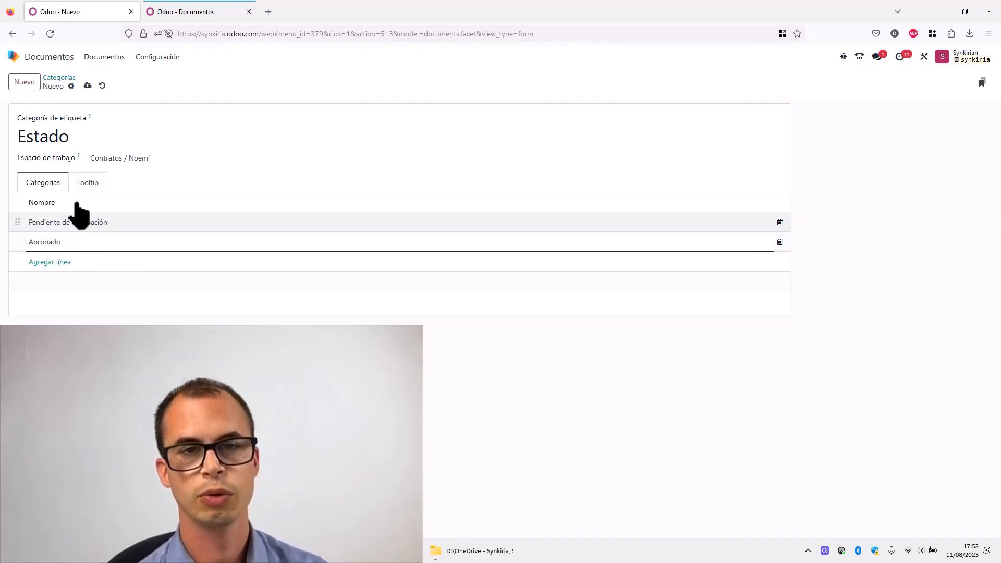
click(56, 85)
click(58, 77)
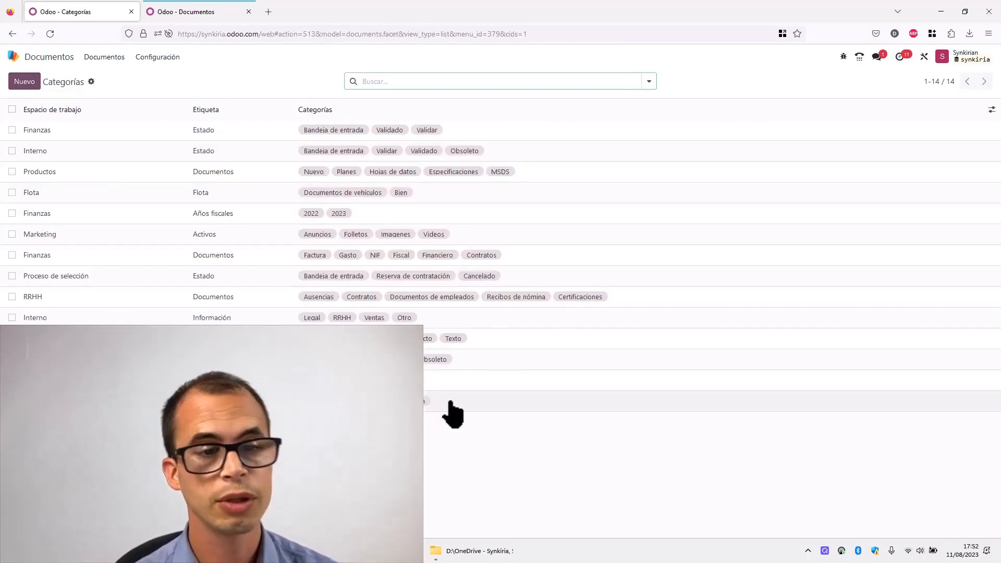
- Check the documents in the other user's session tab, then return to the administrator's tab
click(113, 62)
click(191, 10)
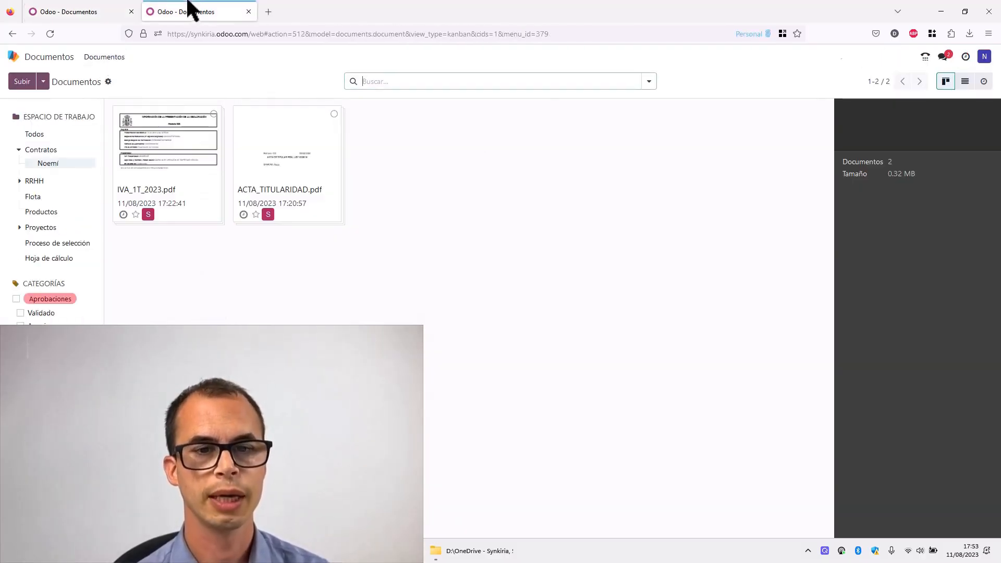
click(51, 35)
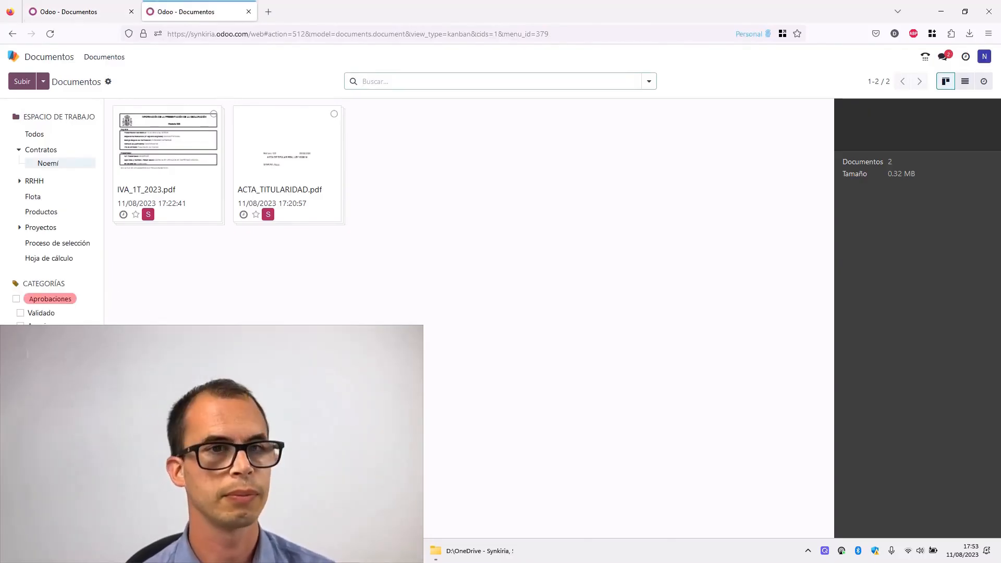
click(82, 7)
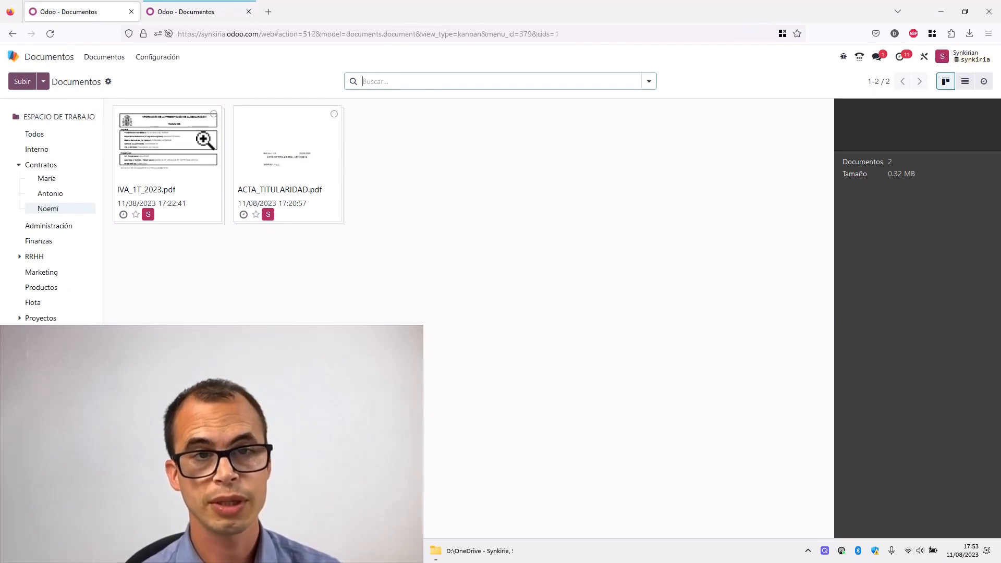
- Tag IVA_1T_2023.pdf with Estado > Pendiente de aprobación
click(215, 115)
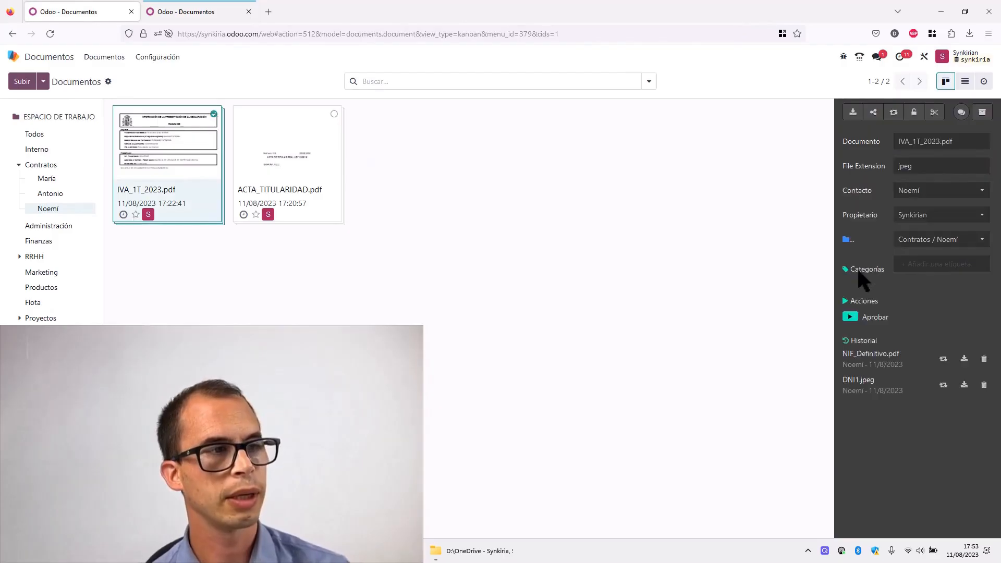
click(913, 264)
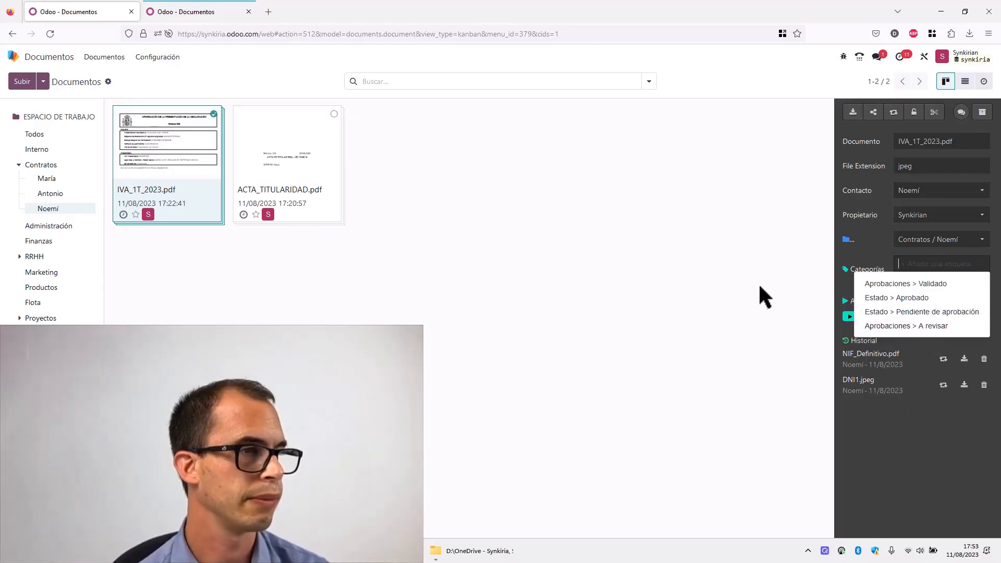
click(961, 313)
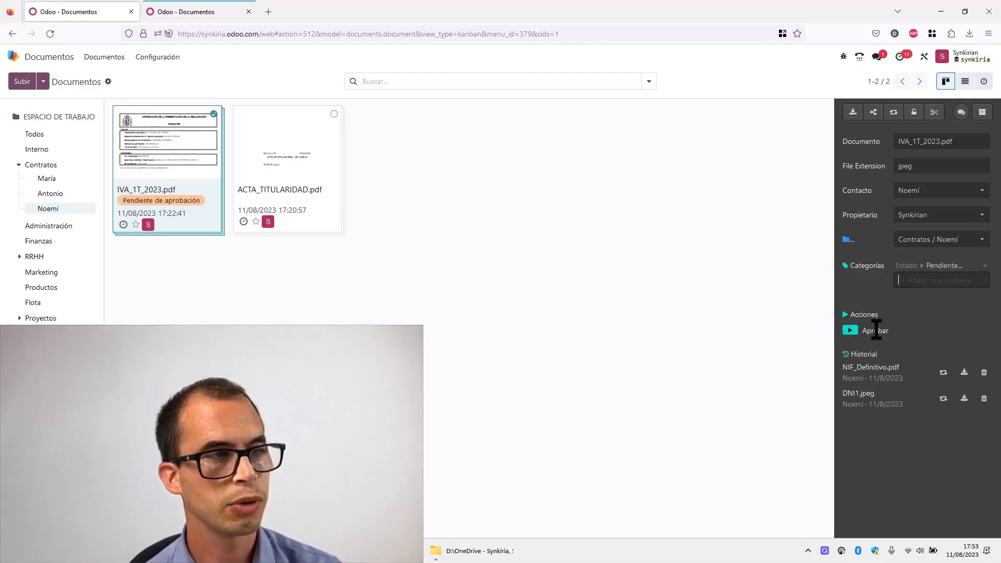
- Open the list of workflow actions and browse through it
click(172, 57)
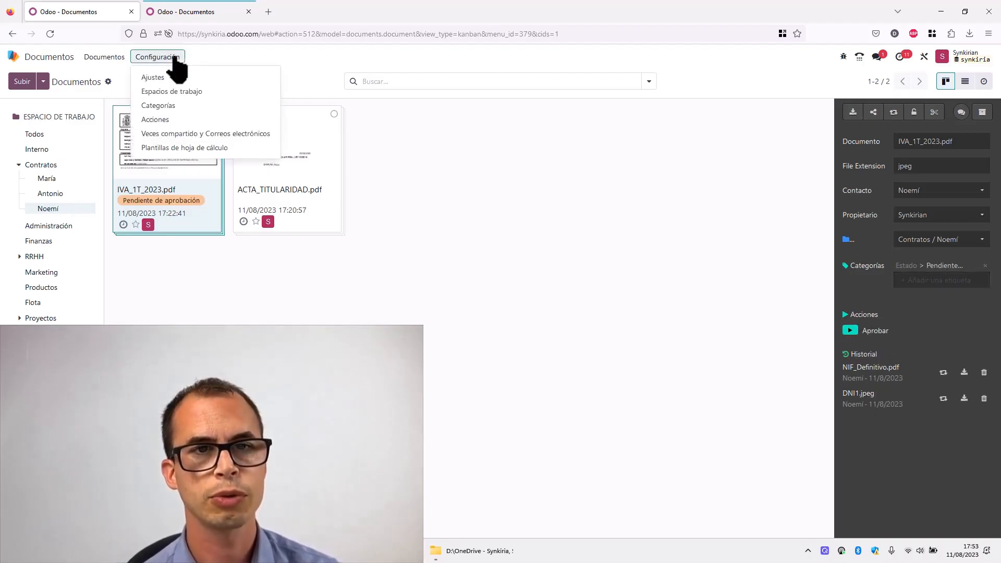
click(156, 119)
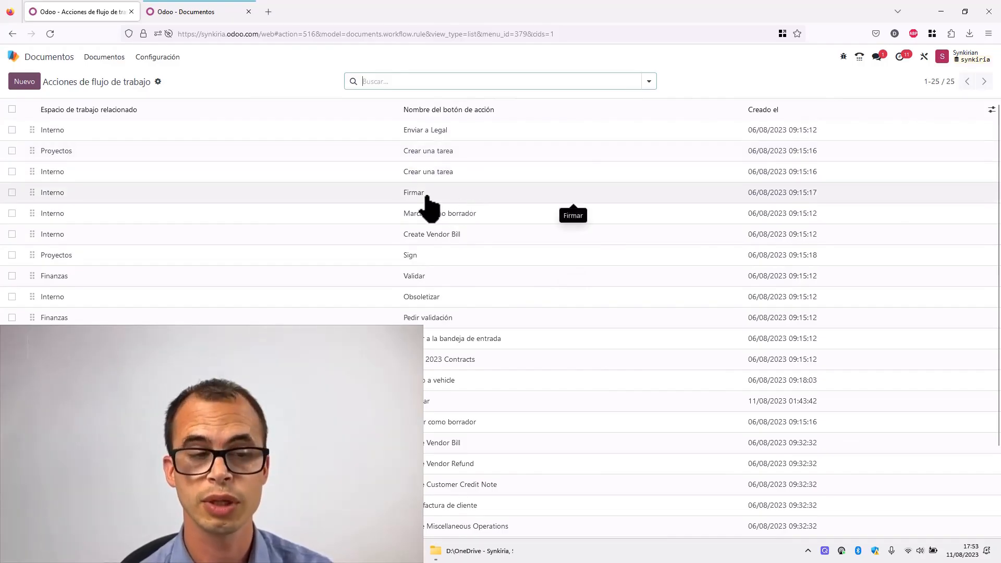
scroll(432, 208, down, 2)
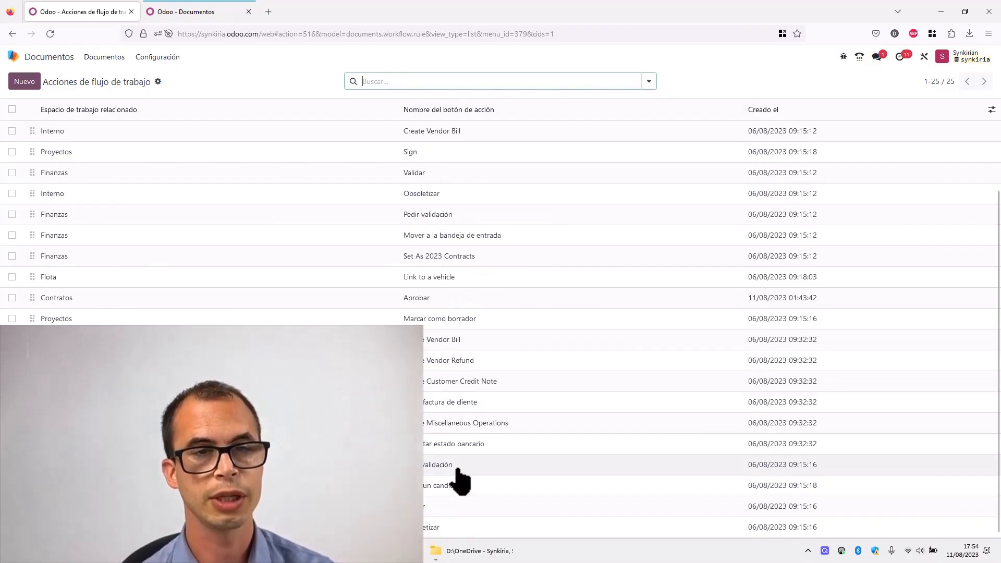
- Create a new workflow action named Aprobar un documento for the Contratos workspace
scroll(497, 161, up, 2)
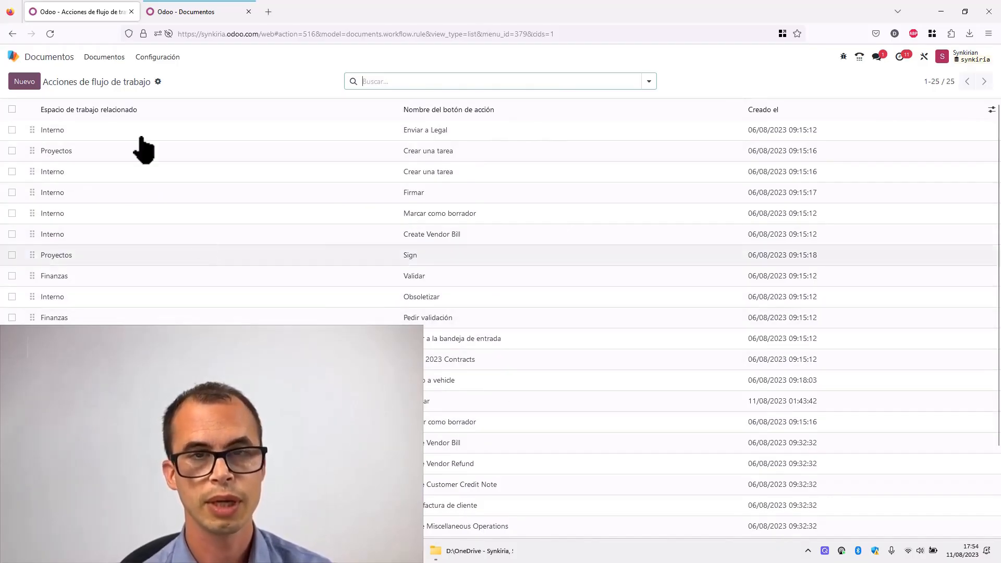
click(34, 82)
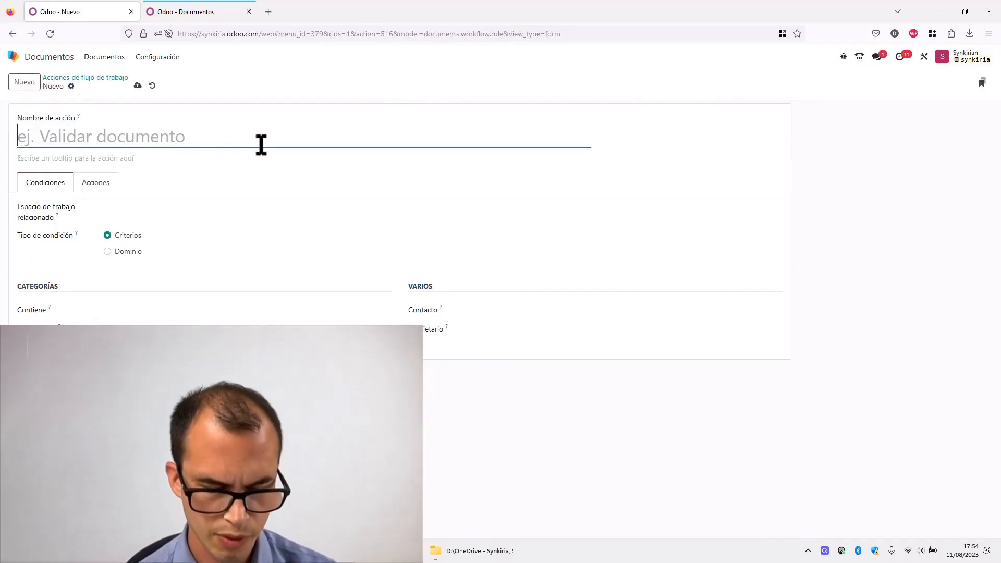
text(Aprobar)
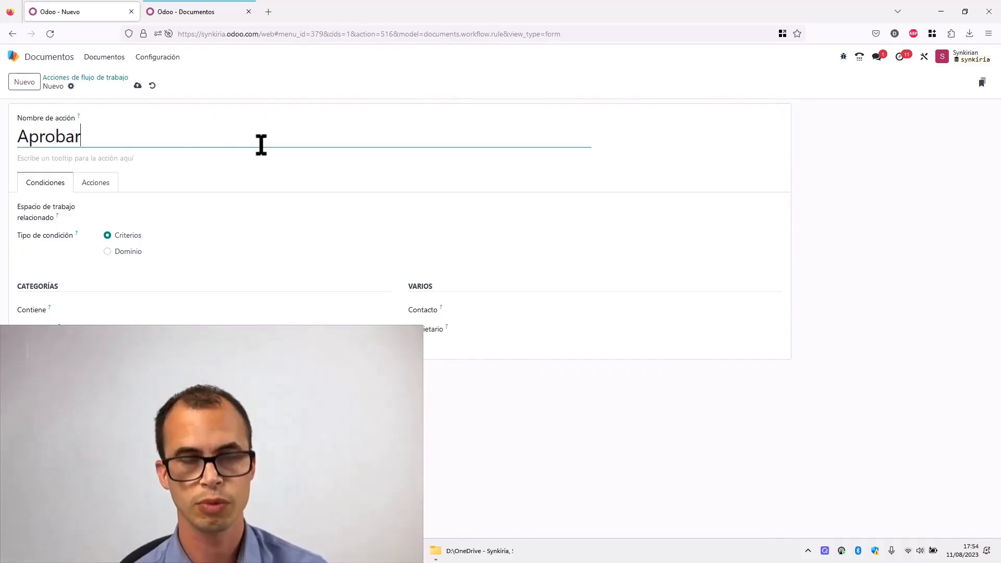
text( un documento)
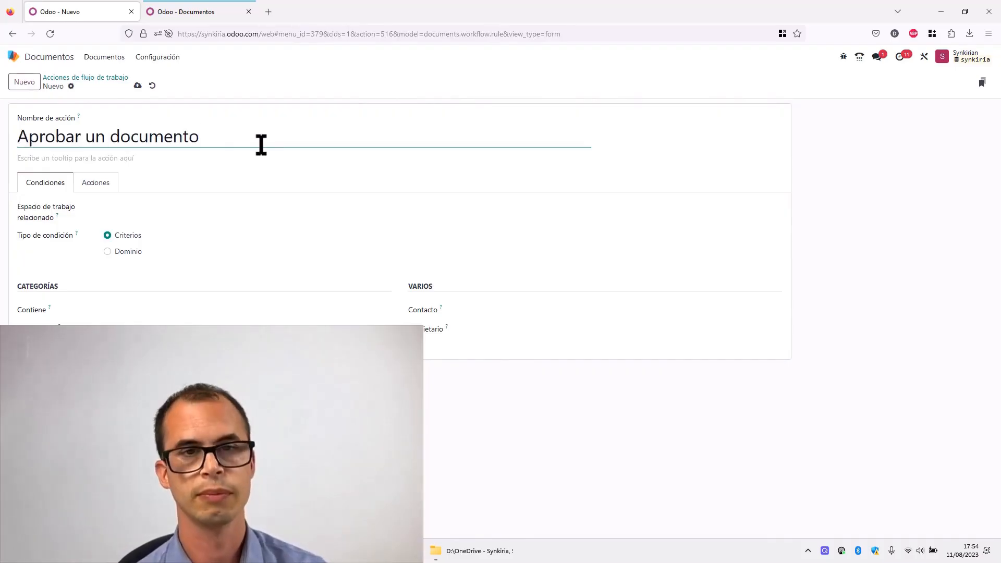
click(195, 209)
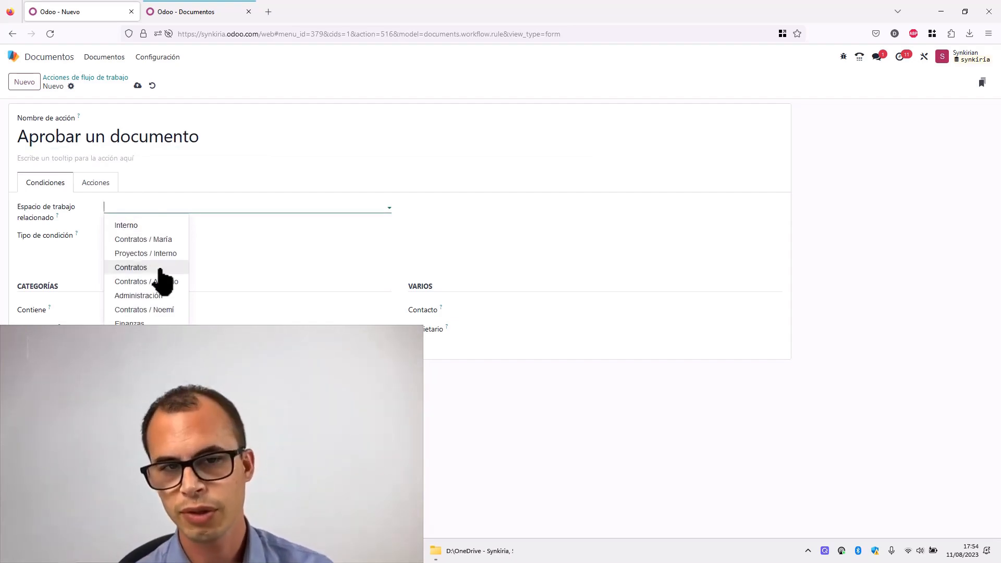
click(131, 268)
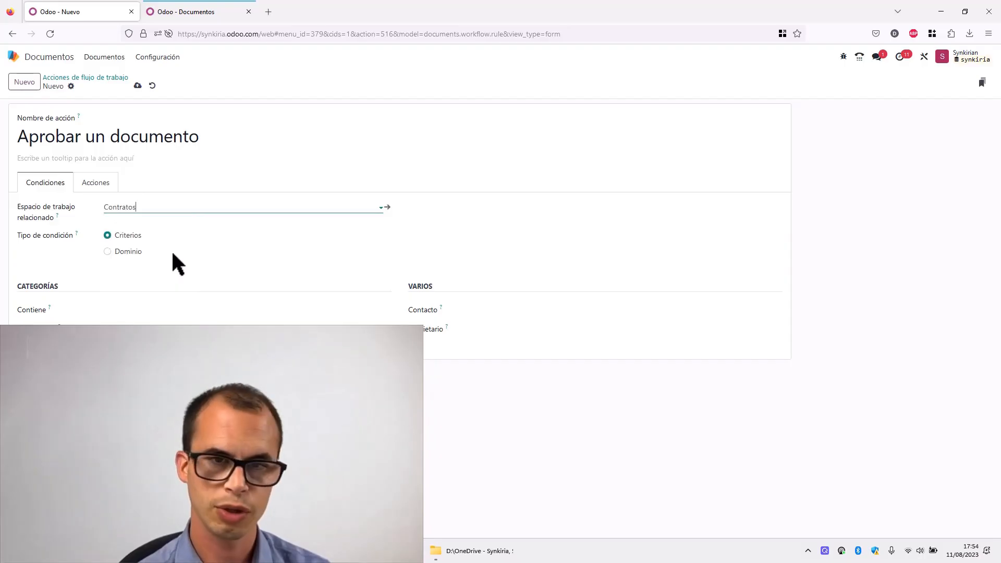
- Add a tag action to the workflow action that replaces tags with Aprobaciones > Validado
click(99, 183)
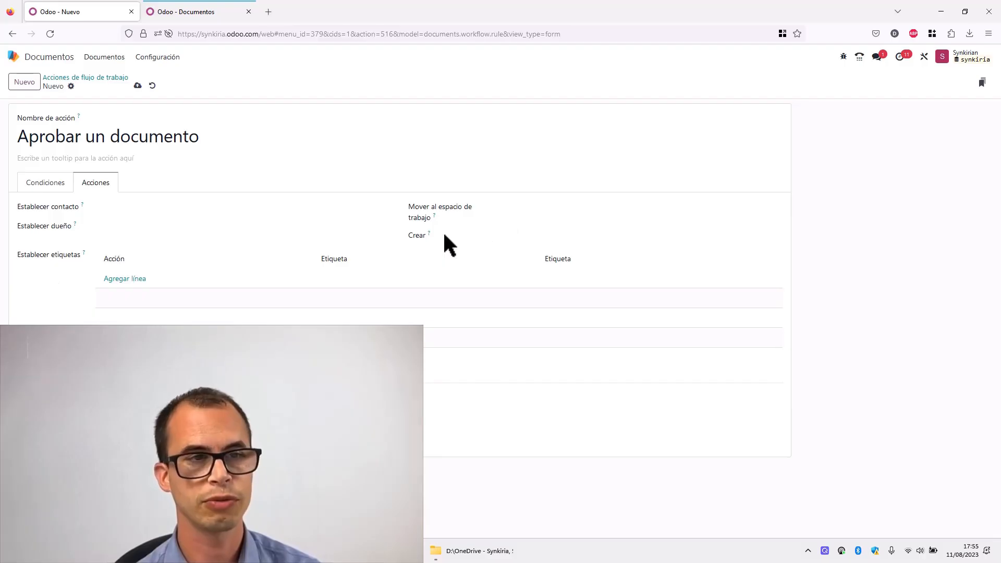
click(524, 236)
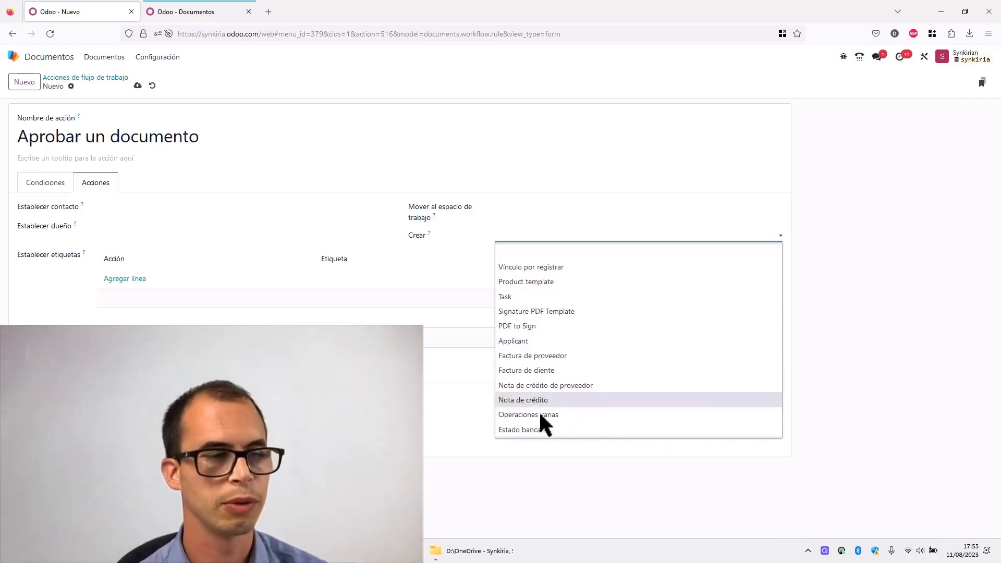
click(111, 280)
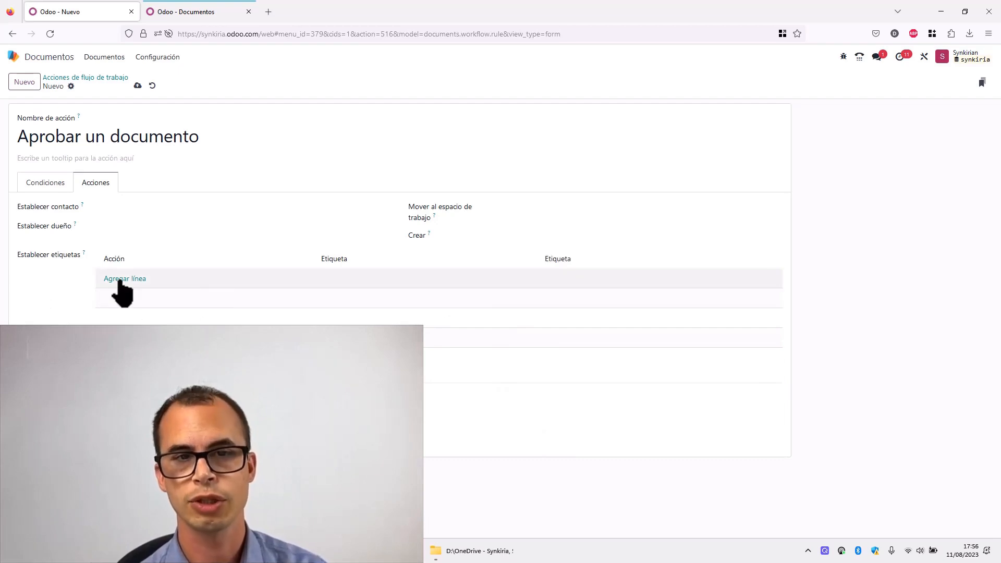
click(119, 281)
click(178, 284)
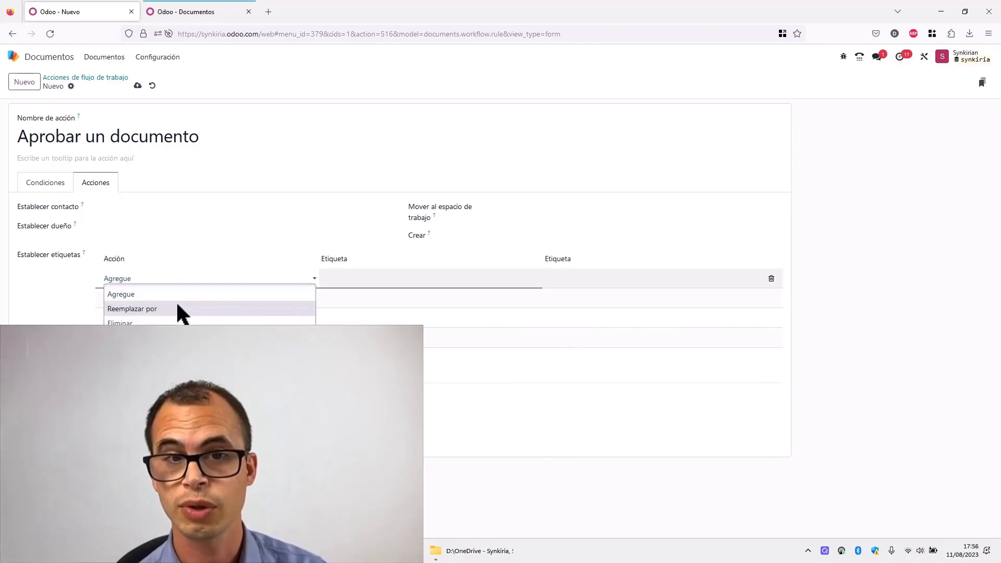
click(177, 308)
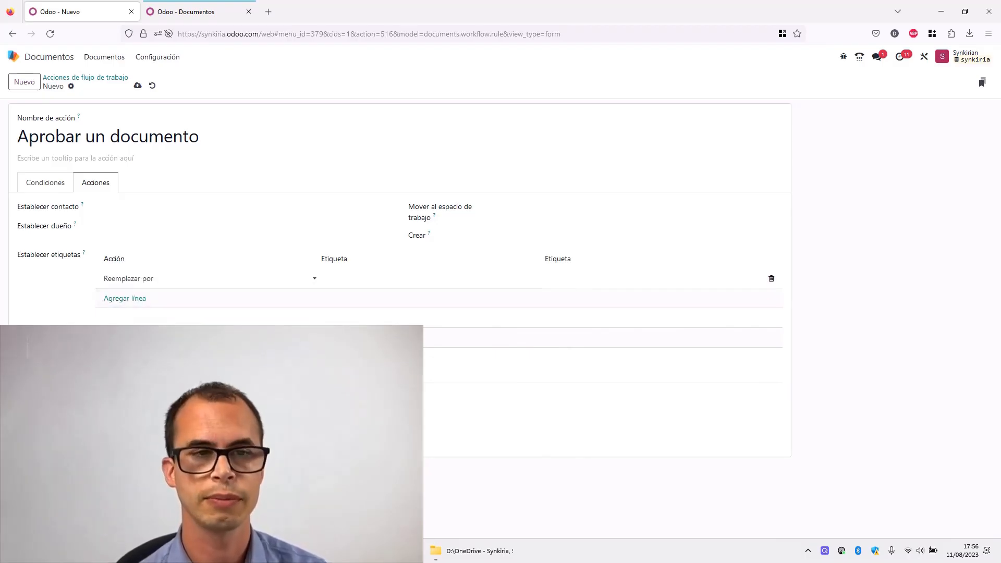
click(384, 279)
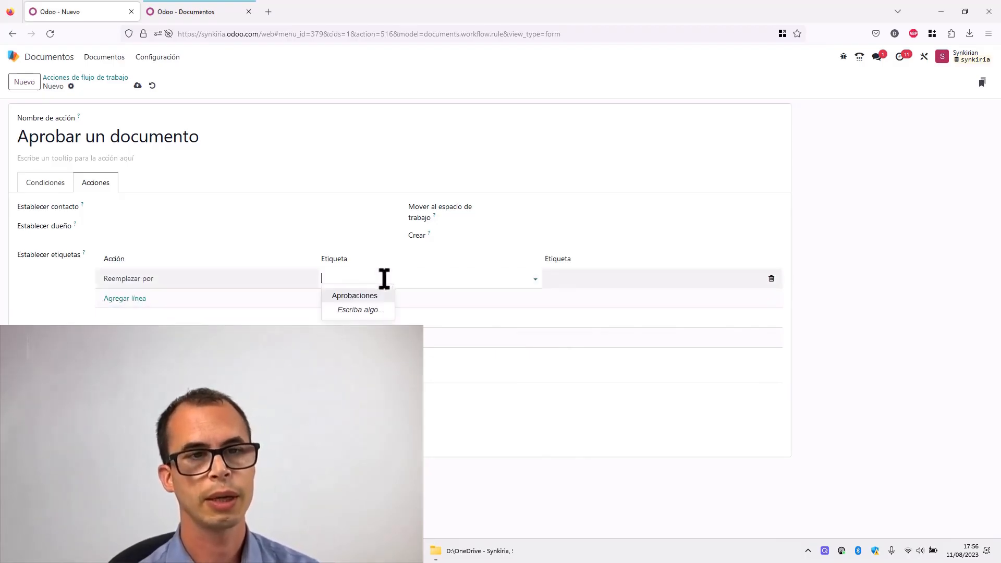
click(384, 296)
click(596, 280)
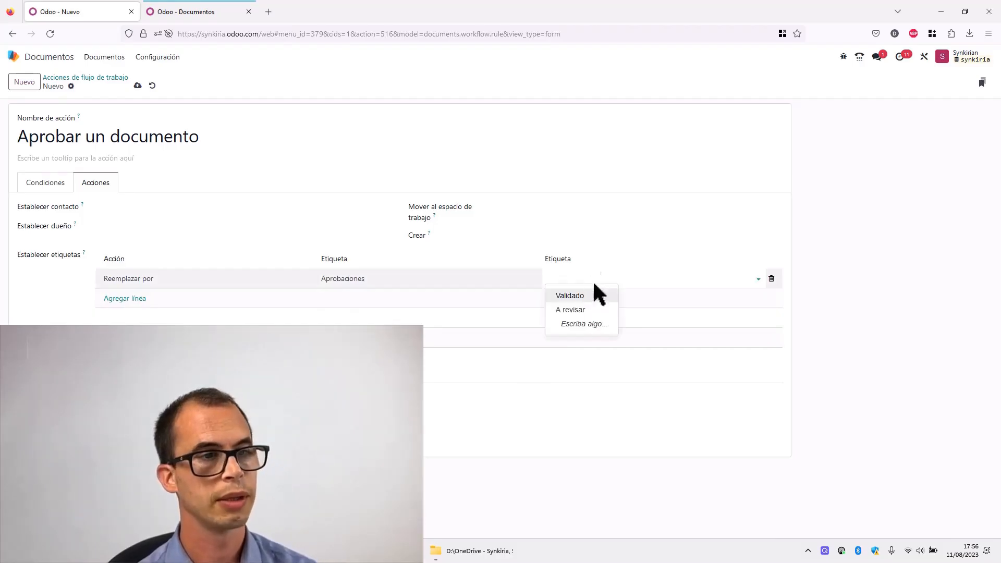
click(593, 296)
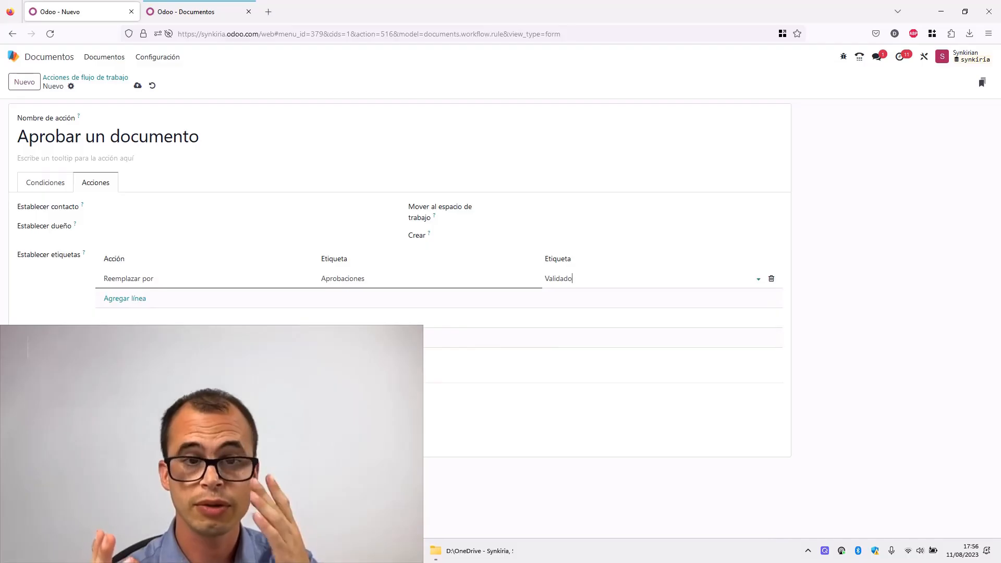
- Save the workflow action and return to the workflow actions list
click(116, 78)
scroll(273, 267, down, 3)
scroll(273, 267, up, 3)
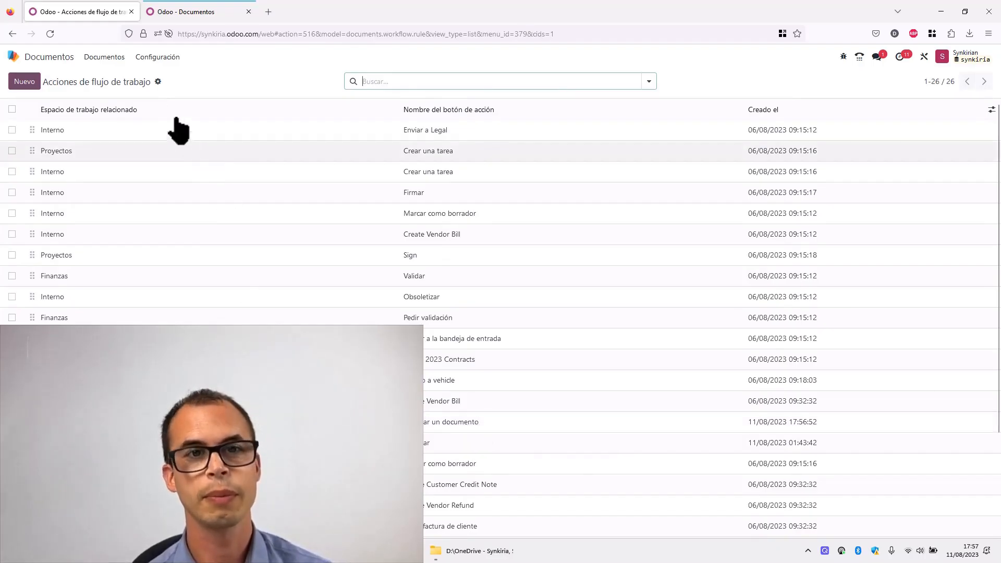
- Tag IVA_1T_2023.pdf in Noemí's workspace with Aprobaciones > A revisar and run the Aprobar un documento action on it
click(105, 60)
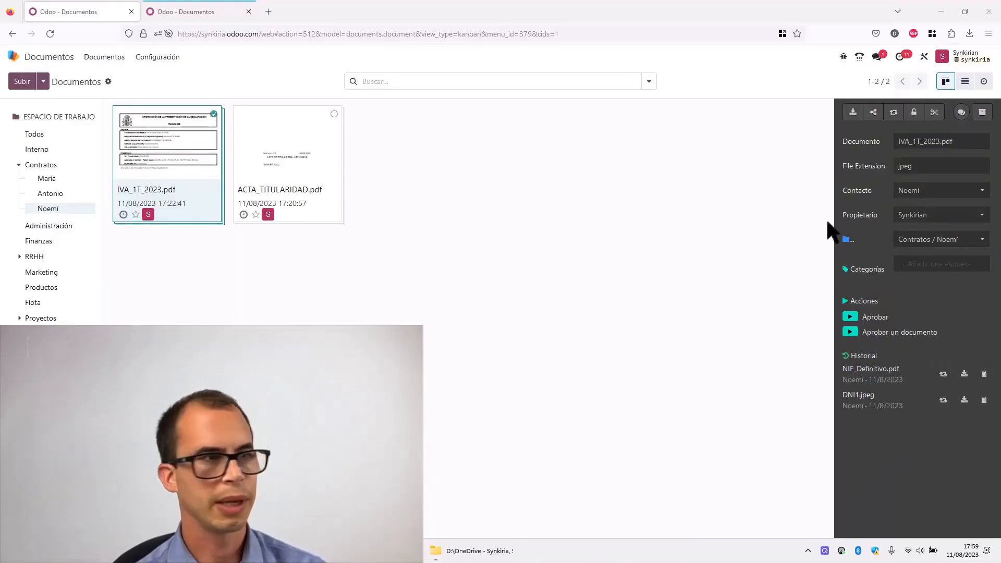
click(983, 264)
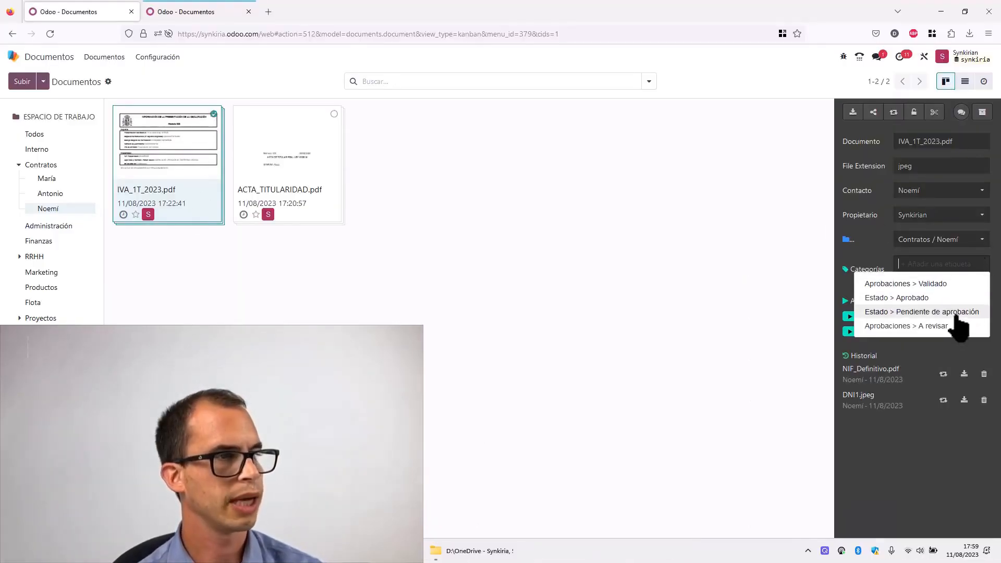
click(960, 326)
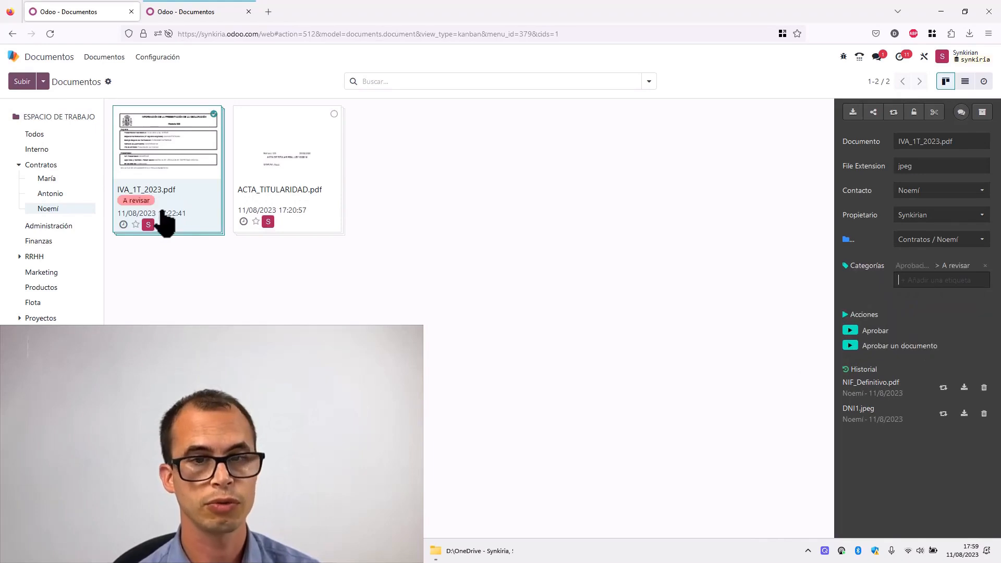
click(851, 345)
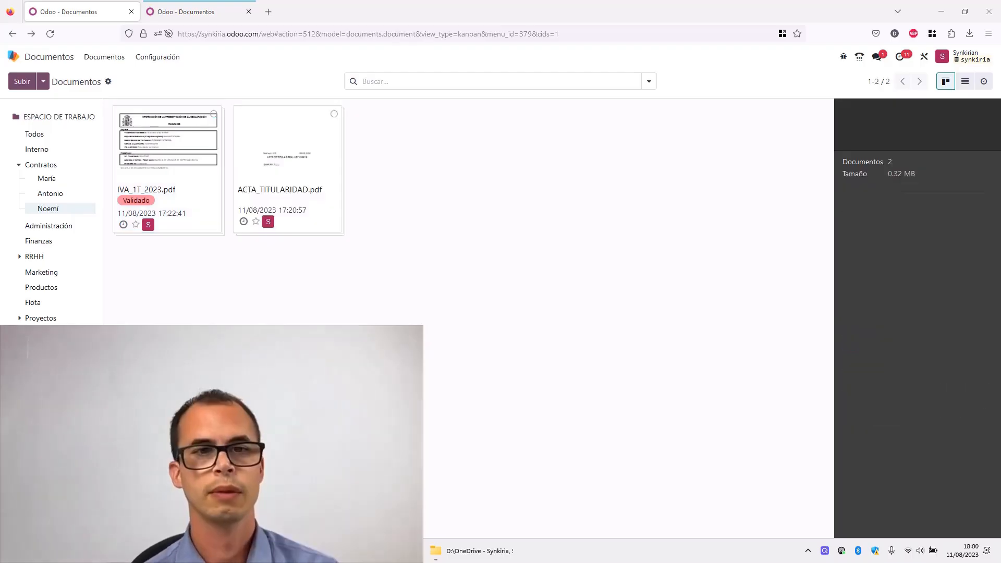
click(215, 118)
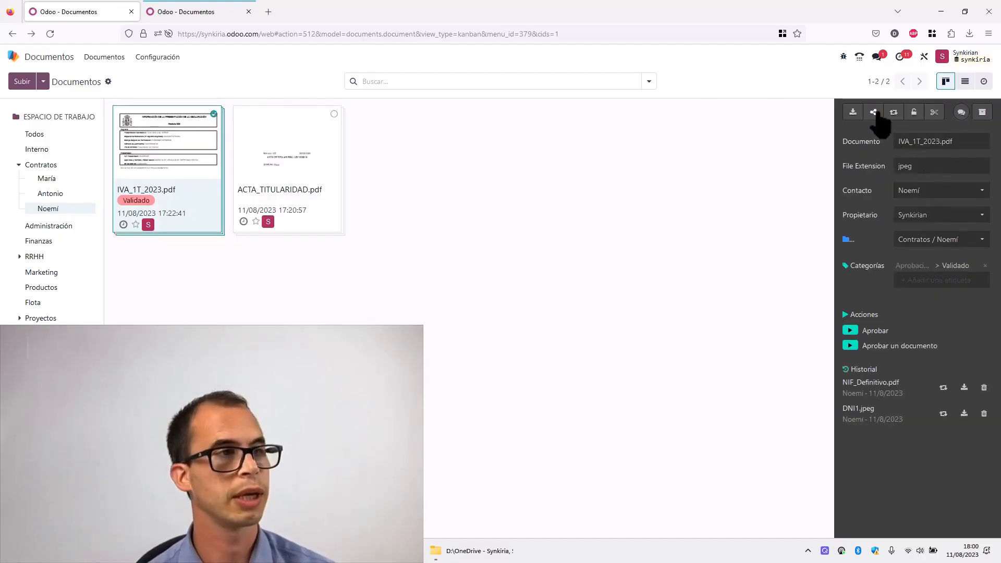
- Create a share link for IVA_1T_2023.pdf and paste it into the address bar without opening it
click(876, 112)
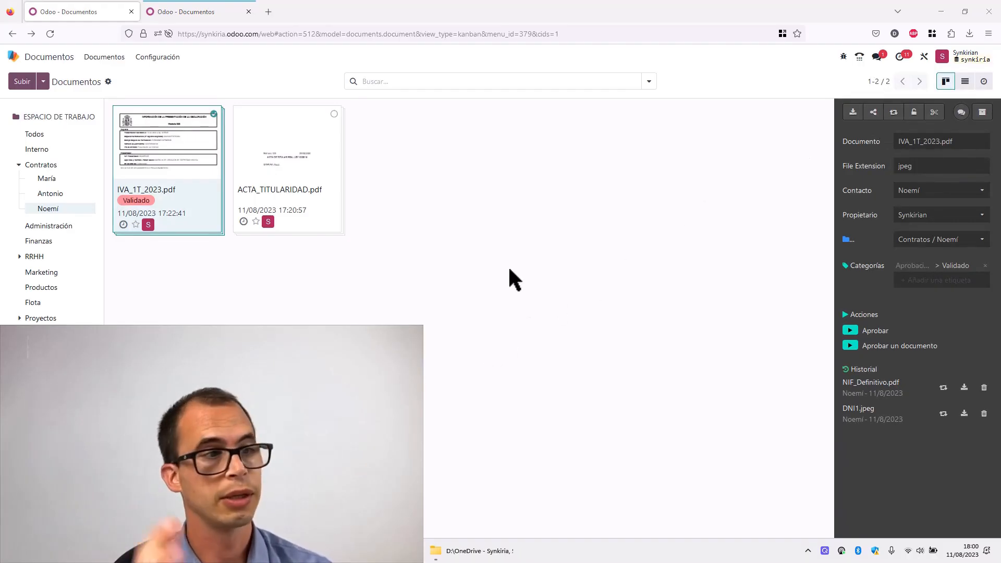
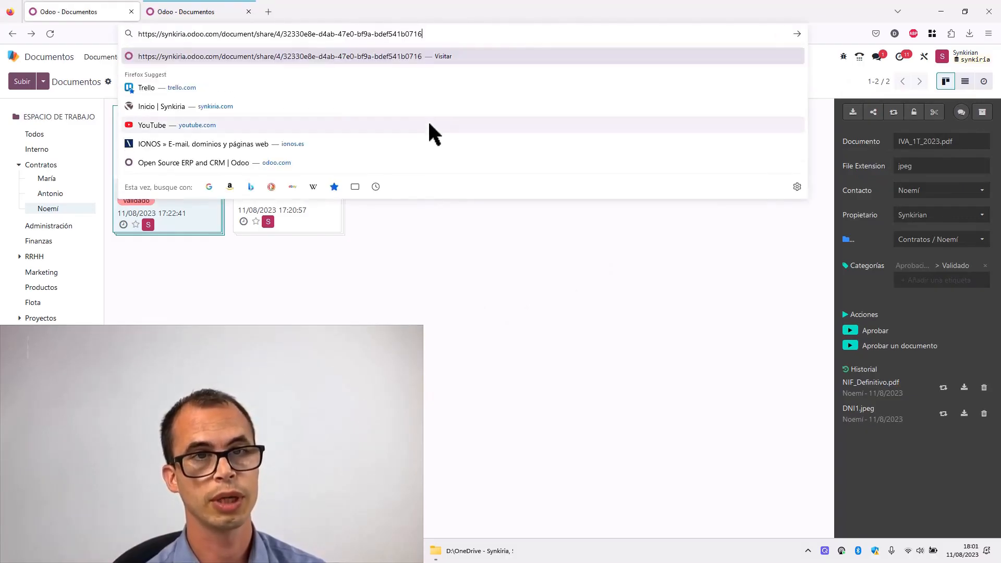
key(Escape)
key(Escape)
click(484, 228)
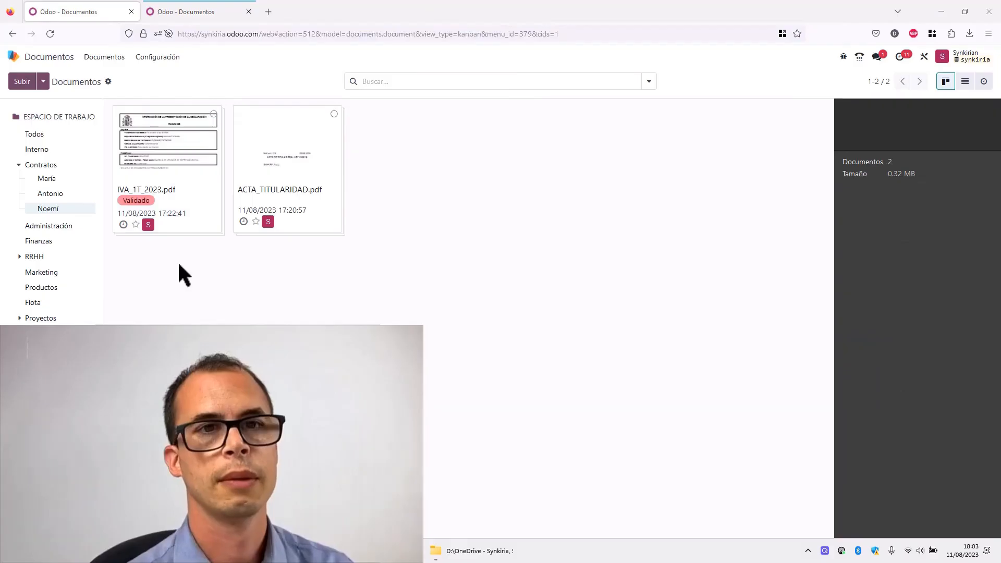
- Open the Inbox share link's settings from the shared links list and set its upload-by-email alias to subidas
click(167, 59)
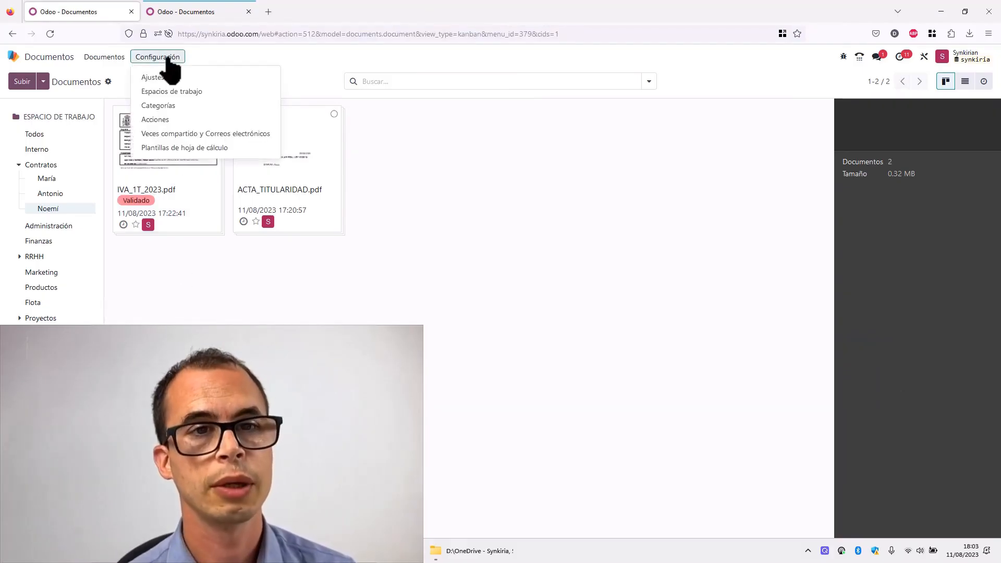
click(224, 135)
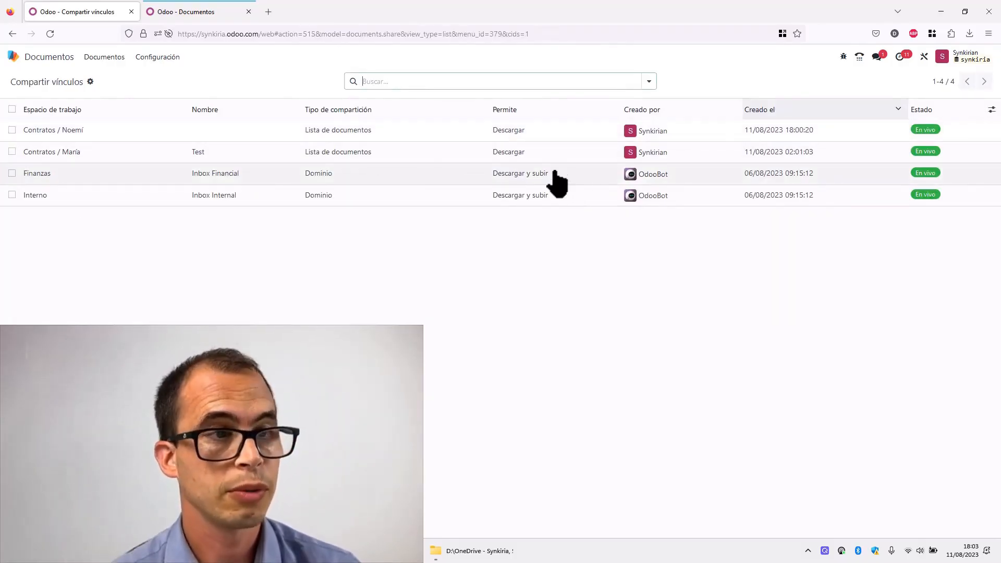
click(511, 197)
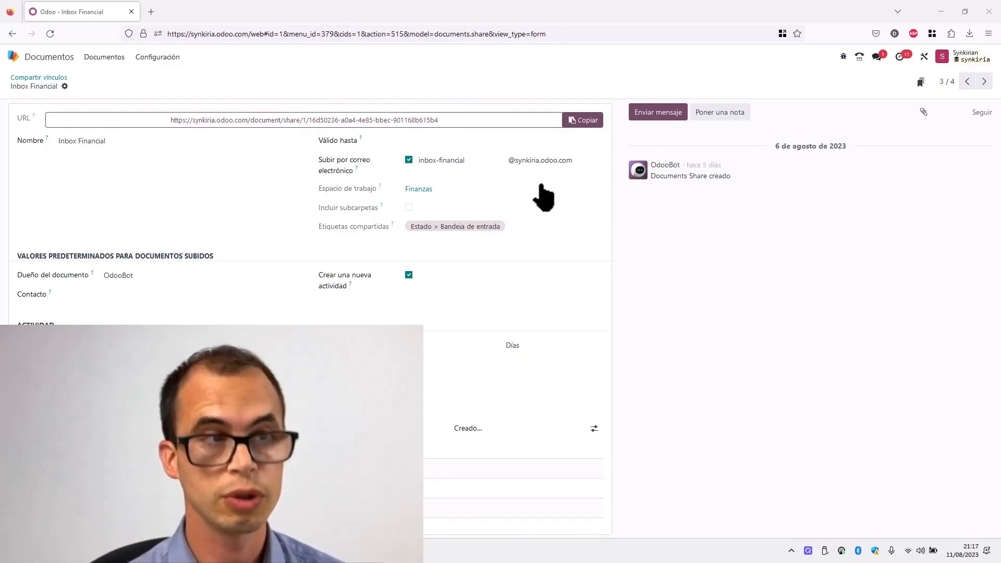
drag(492, 162, 390, 146)
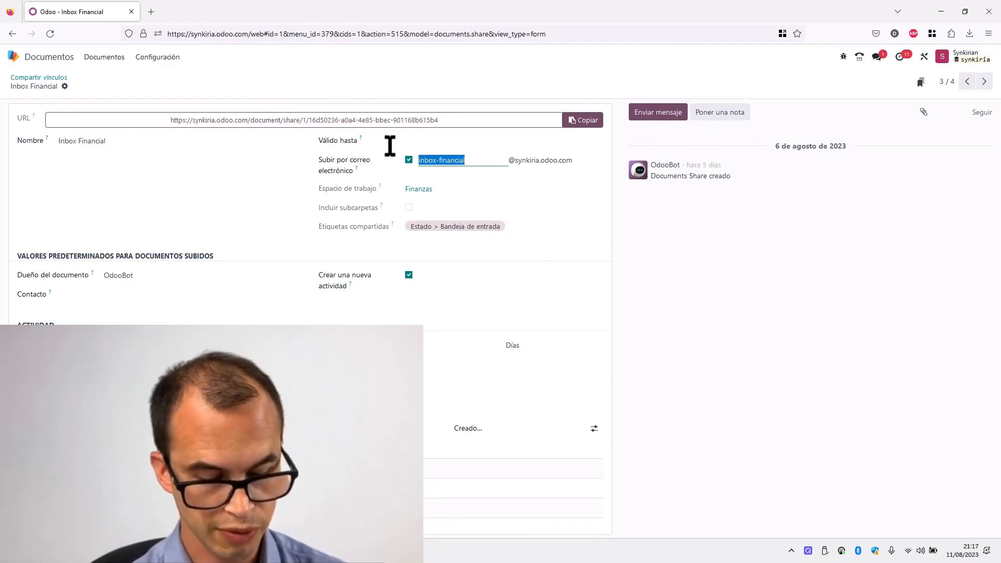
text(CONTRATOS)
key(ctrl+a)
text(GESTORIA)
key(ctrl+a)
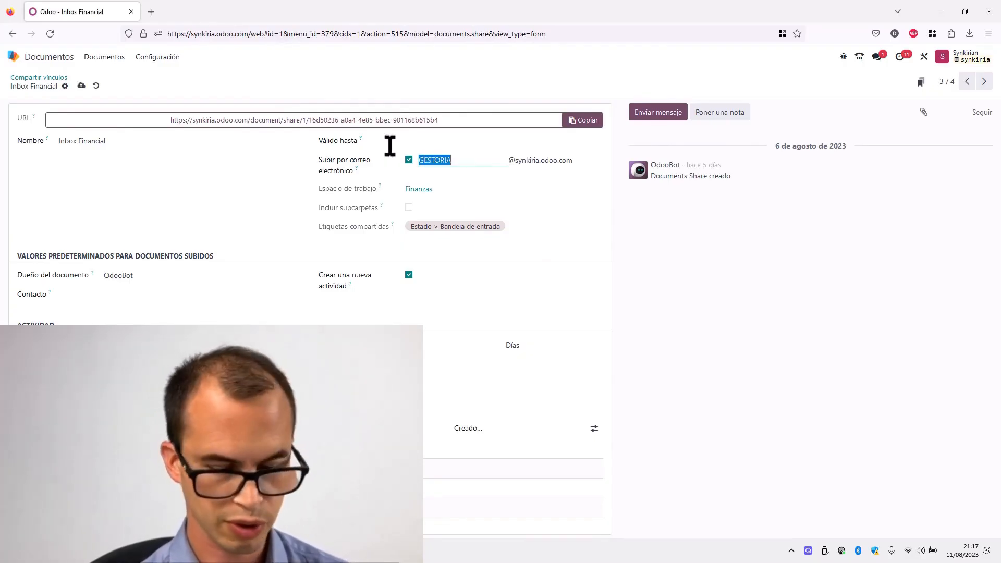
text(subidas)
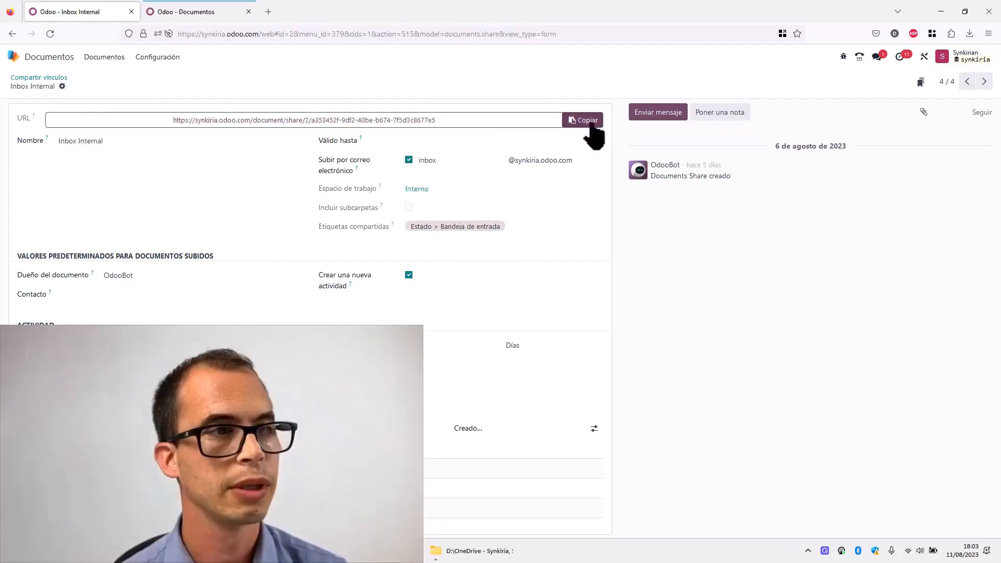
- Copy the share link's URL and open it in a new browser tab
click(583, 120)
click(268, 11)
key(ctrl+v)
key(Return)
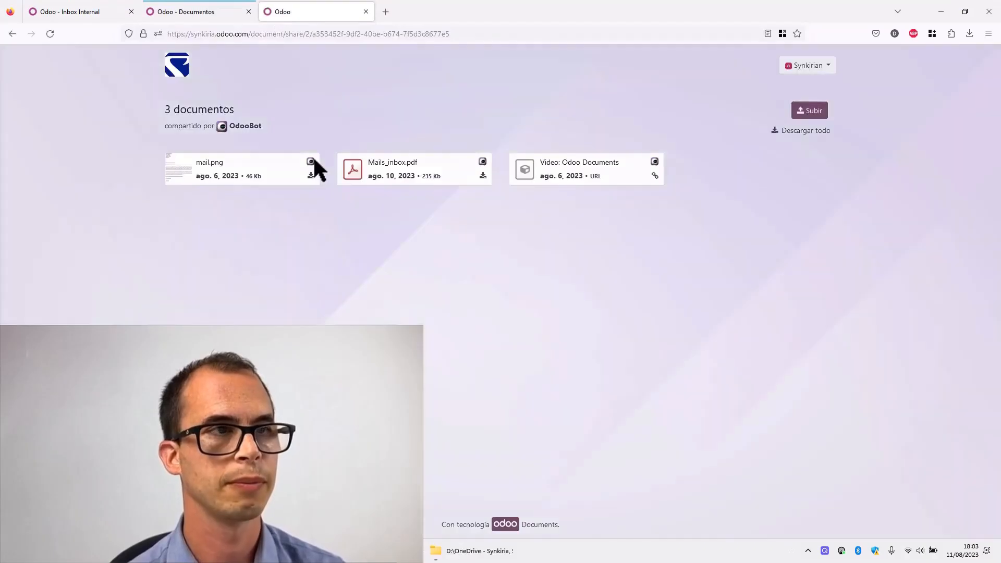